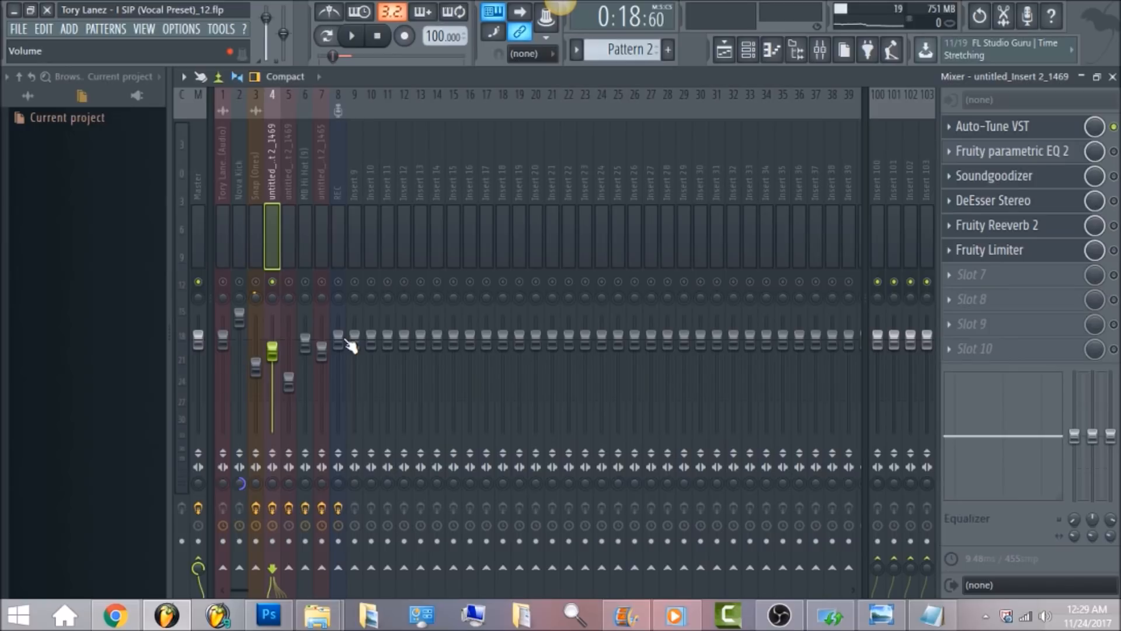
Examine the Auto-Tune VST key, scale and retune settings on the vocal in mixer track 4
left_click(196, 150)
left_click(272, 173)
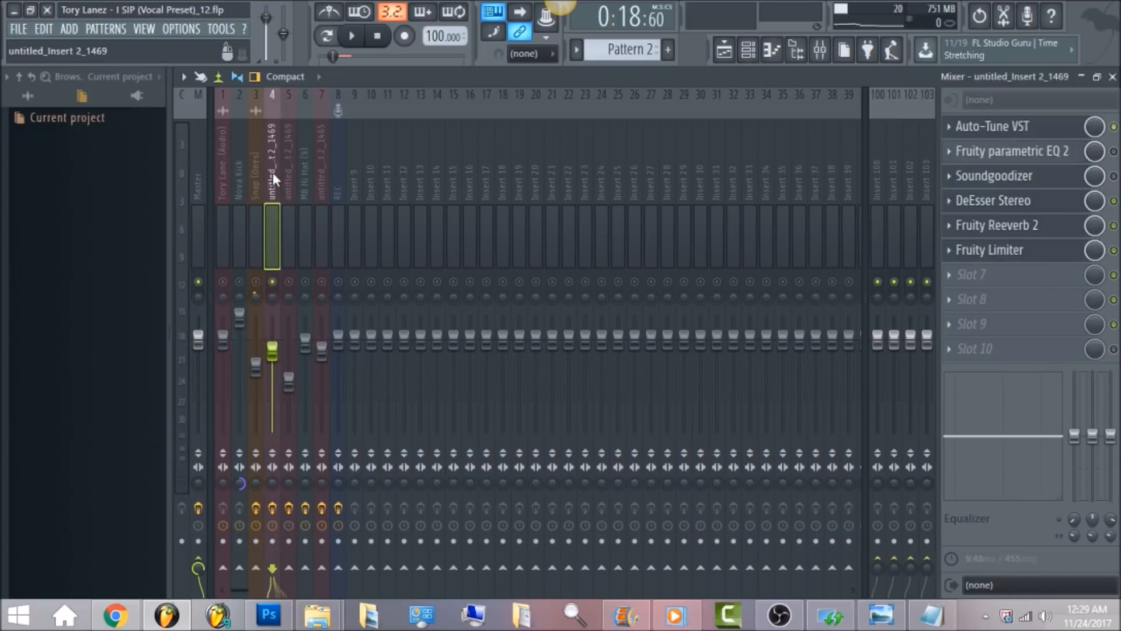
left_click(1026, 129)
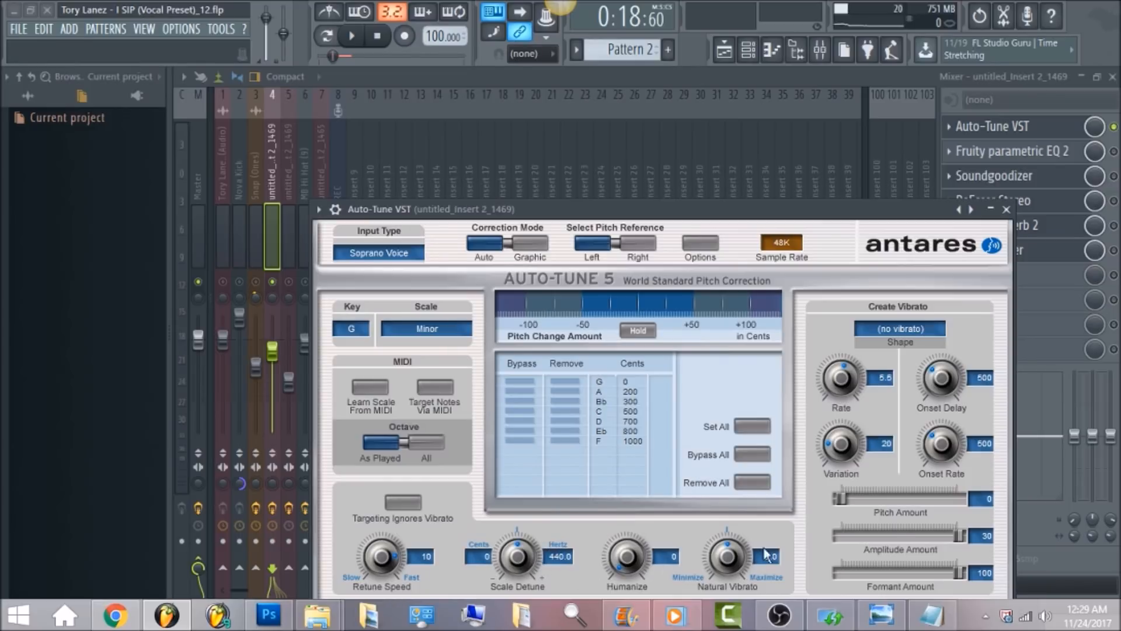
left_click(748, 76)
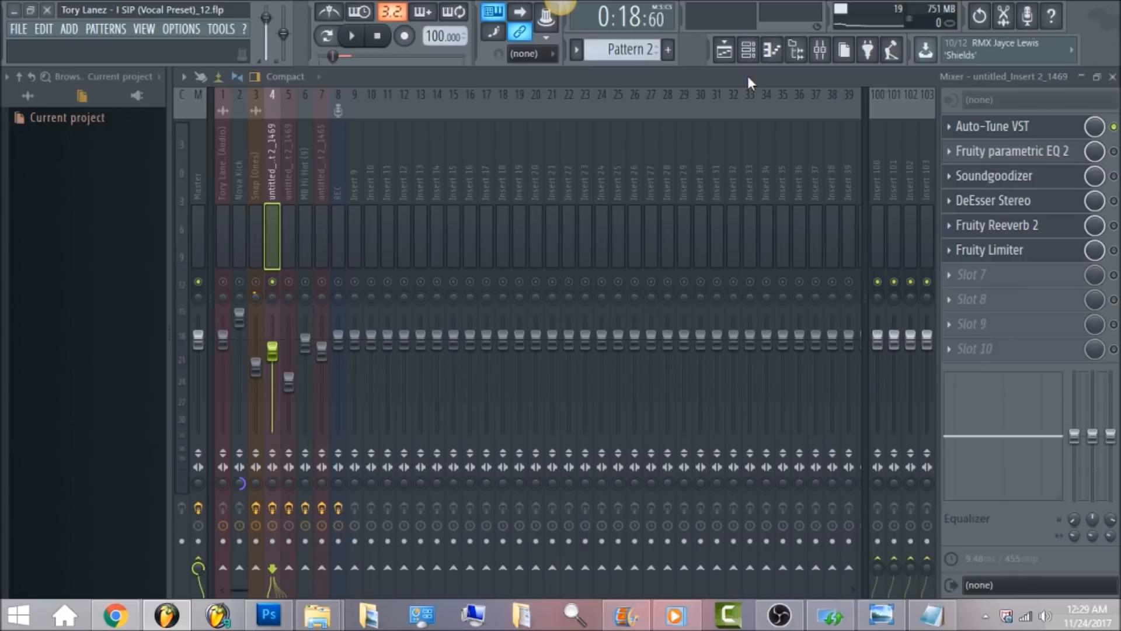
left_click(1019, 133)
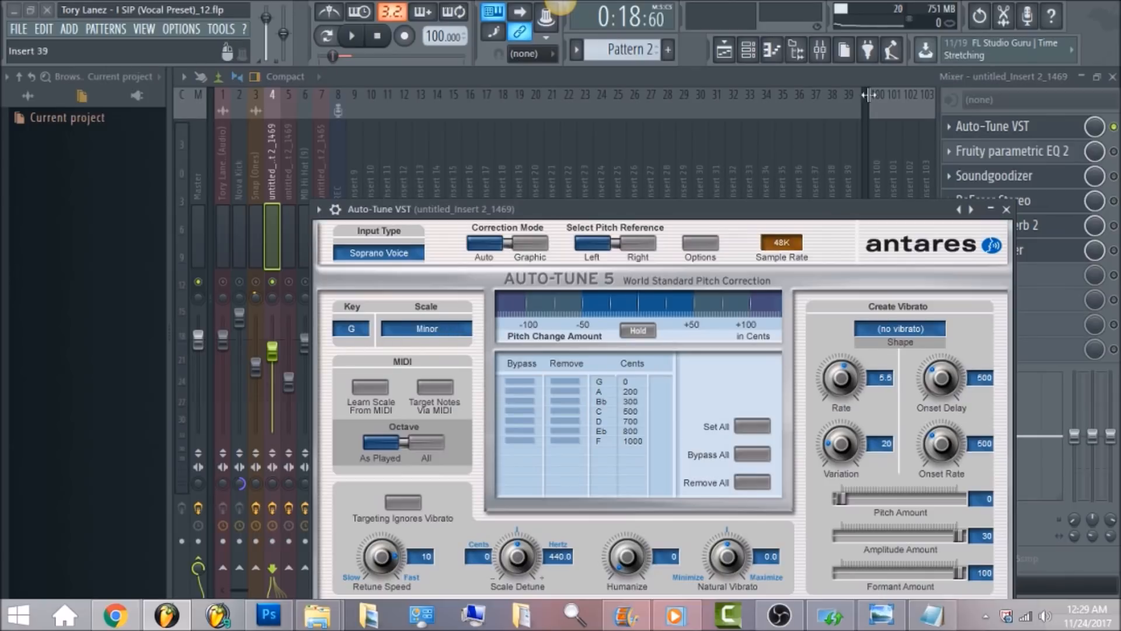
left_click(819, 72)
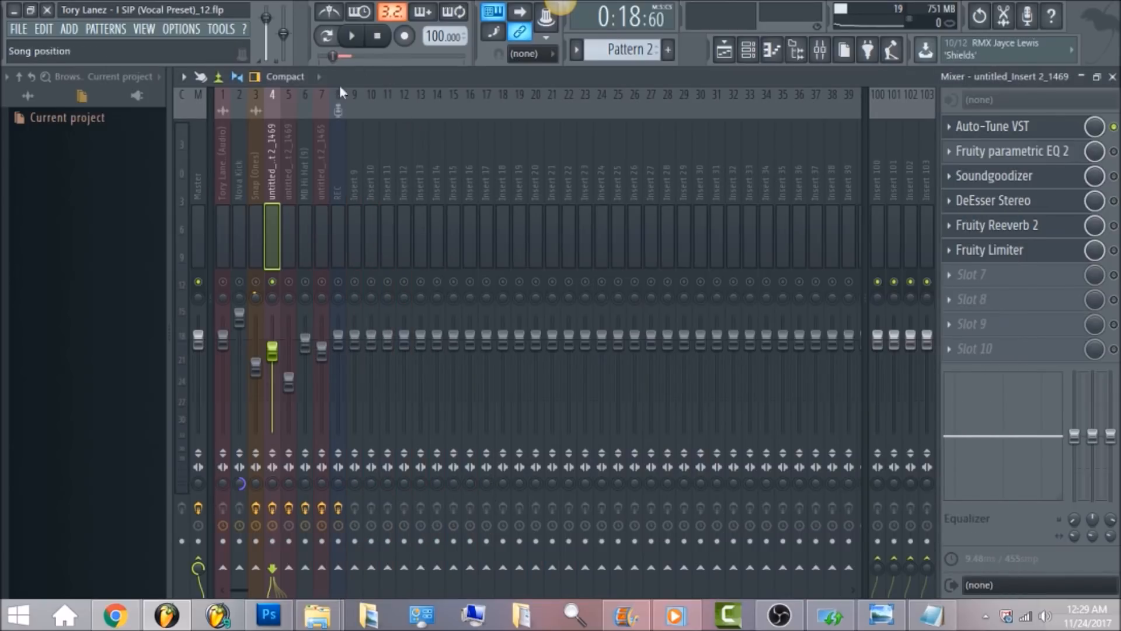
Play the mixer track 4 vocal with only Auto-Tune VST active in its effect chain
left_click(195, 165)
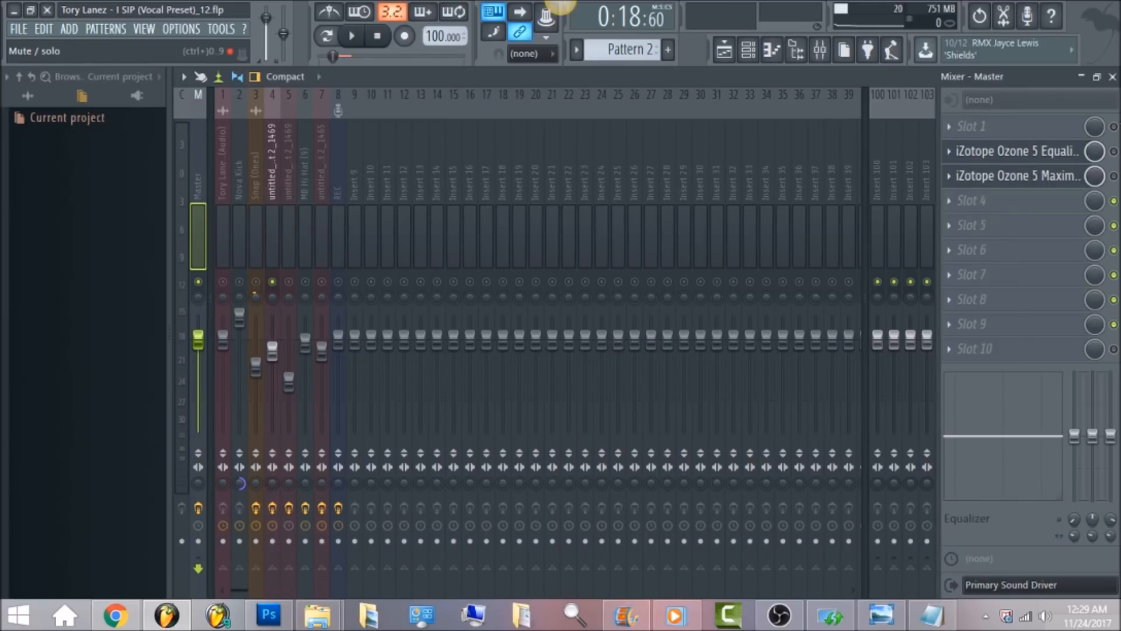
left_click(272, 177)
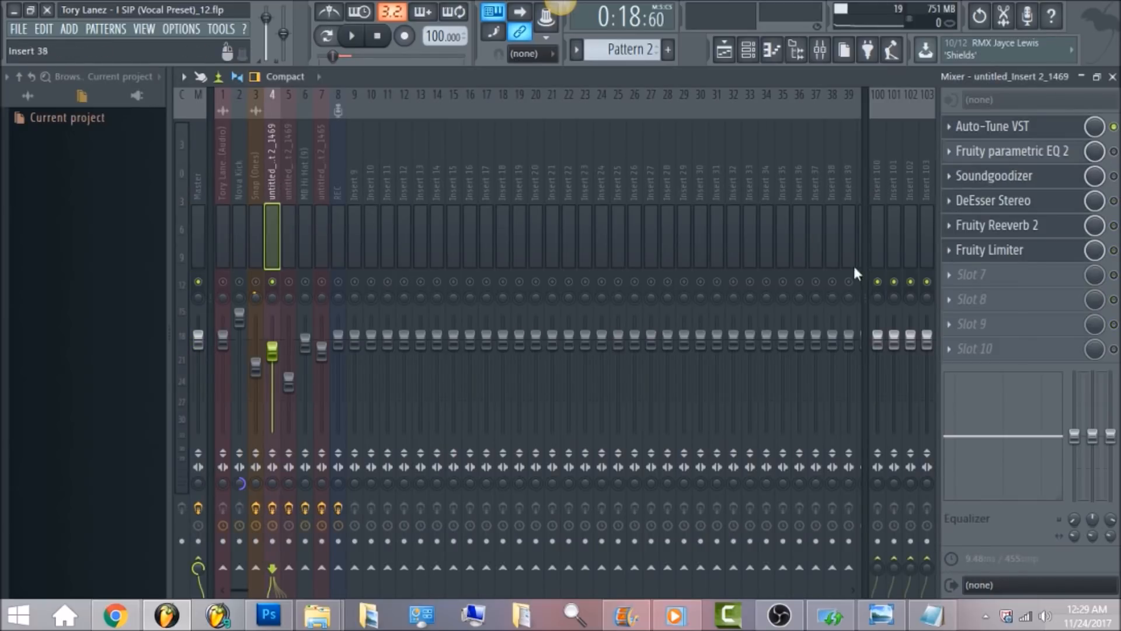
key("space")
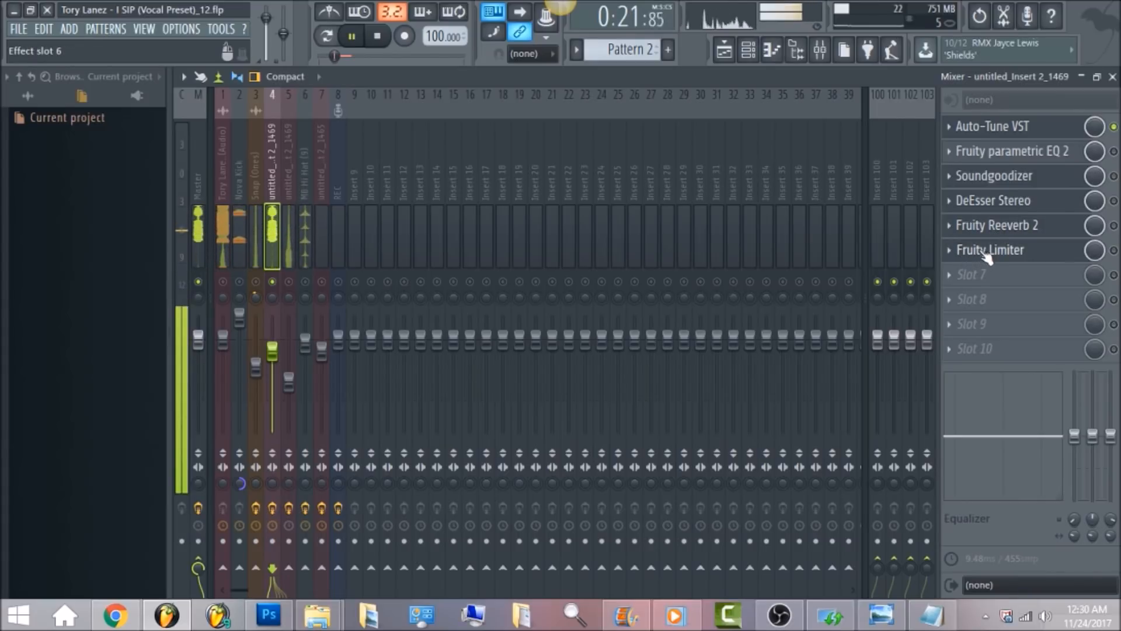
Enable Fruity parametric EQ 2 on the track 4 vocal, inspect its curve and play the vocal through it
left_click(1114, 152)
key("space")
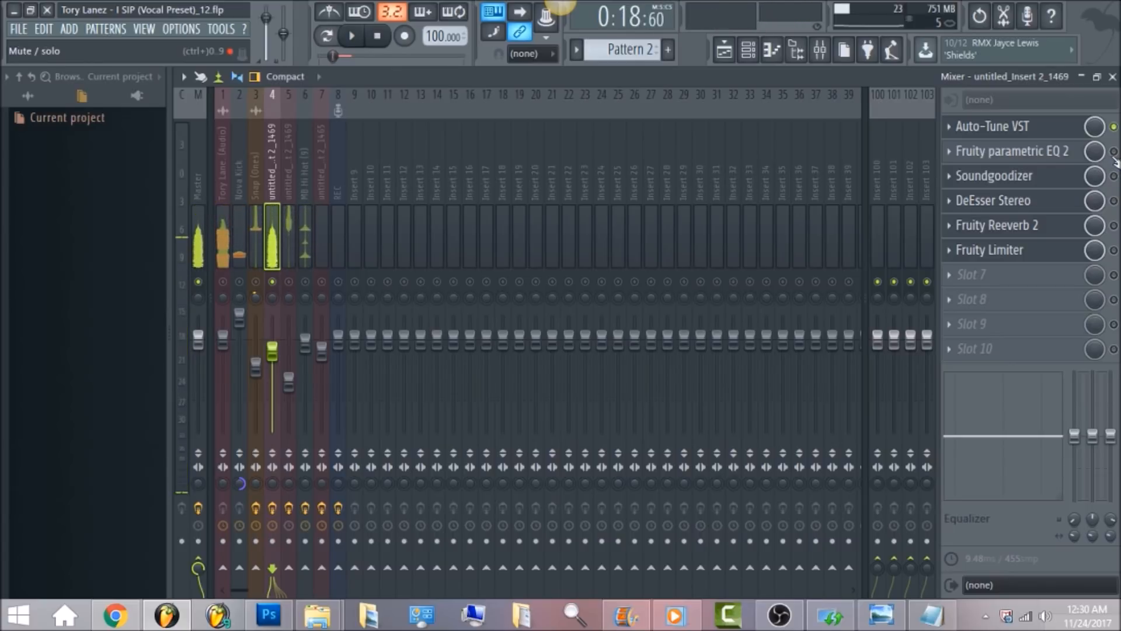
left_click(1034, 155)
left_click(1034, 155)
left_click(1034, 154)
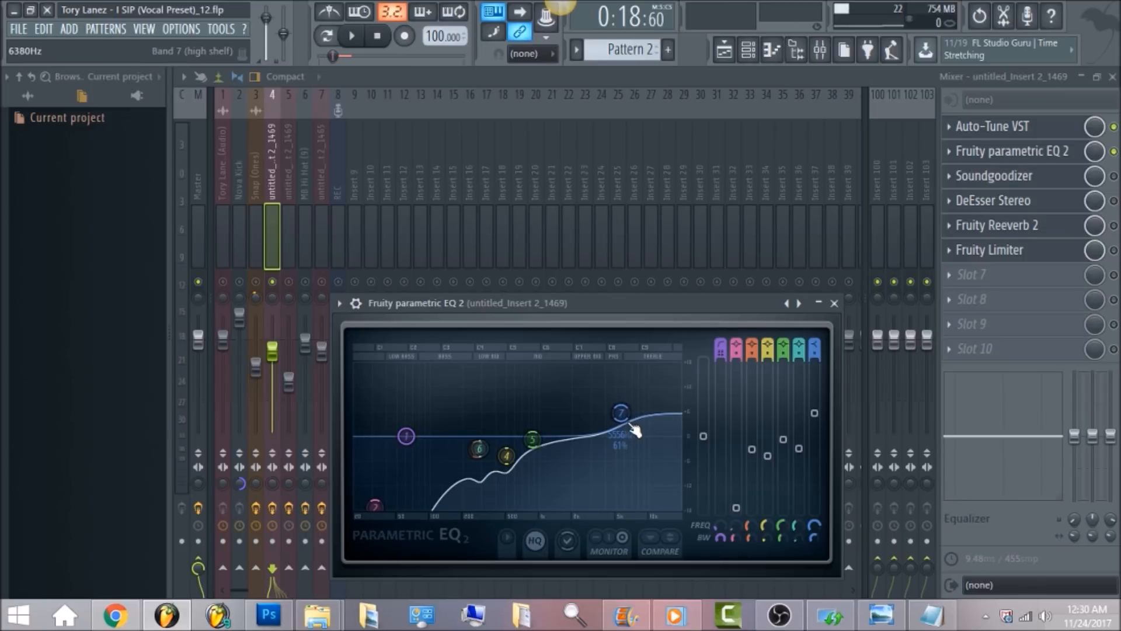
key("space")
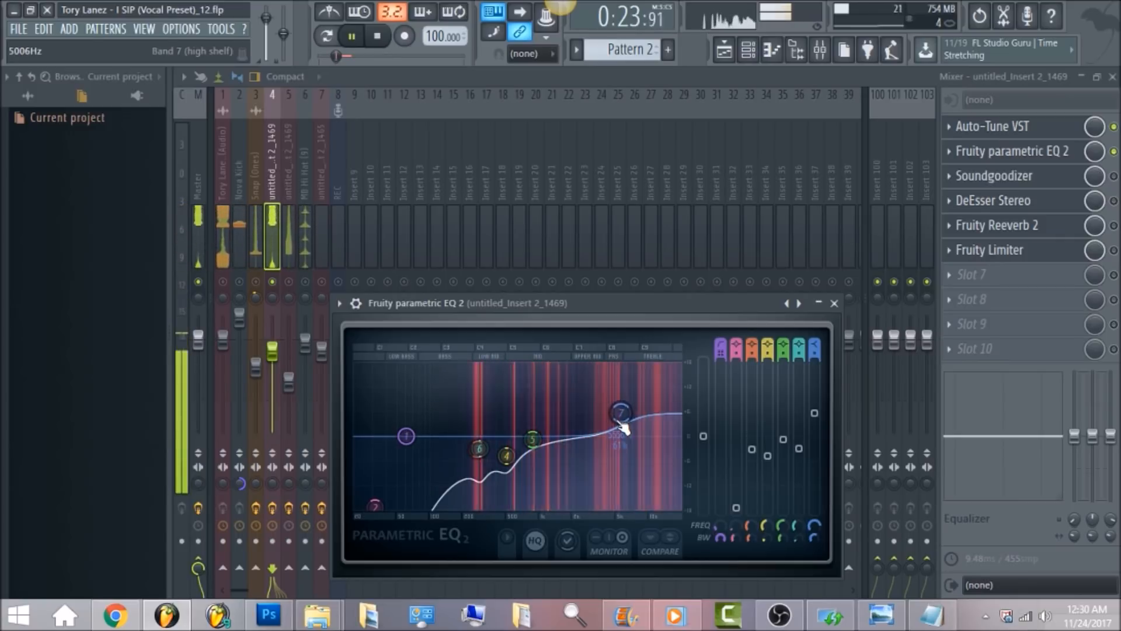
key("space")
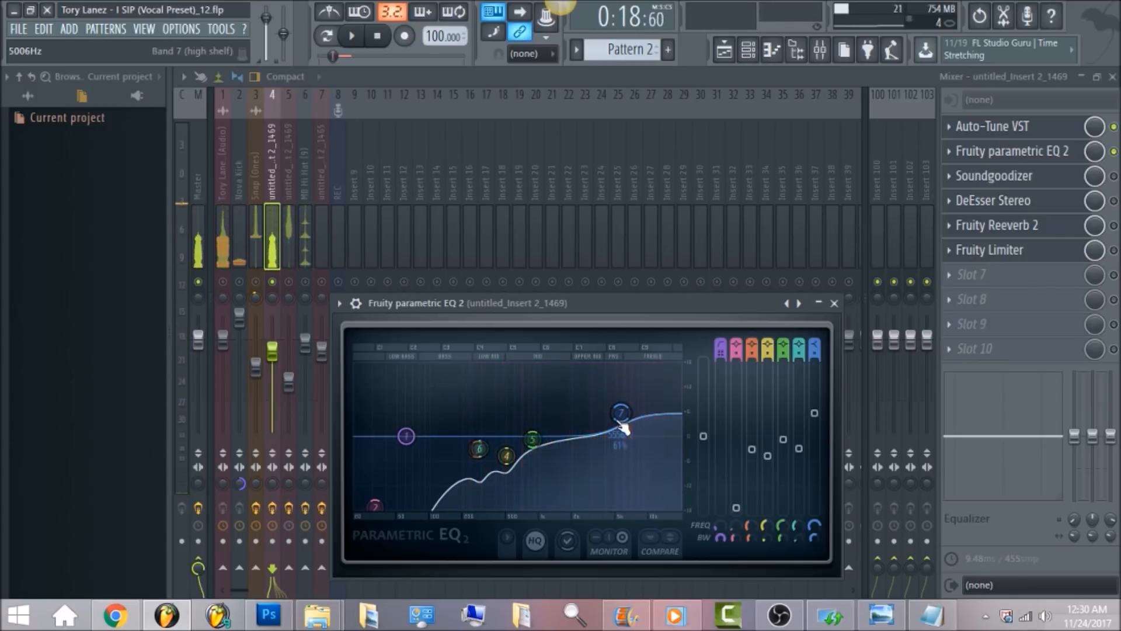
left_click(602, 81)
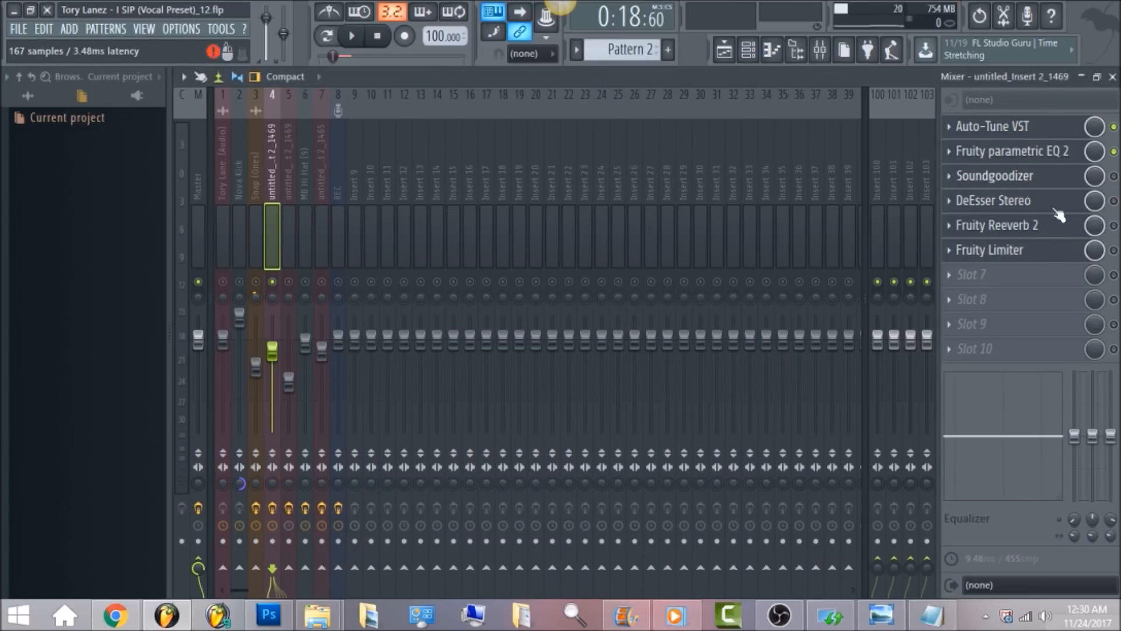
Enable the Soundgoodizer on the track 4 vocal and play the vocal through it
left_click(1059, 176)
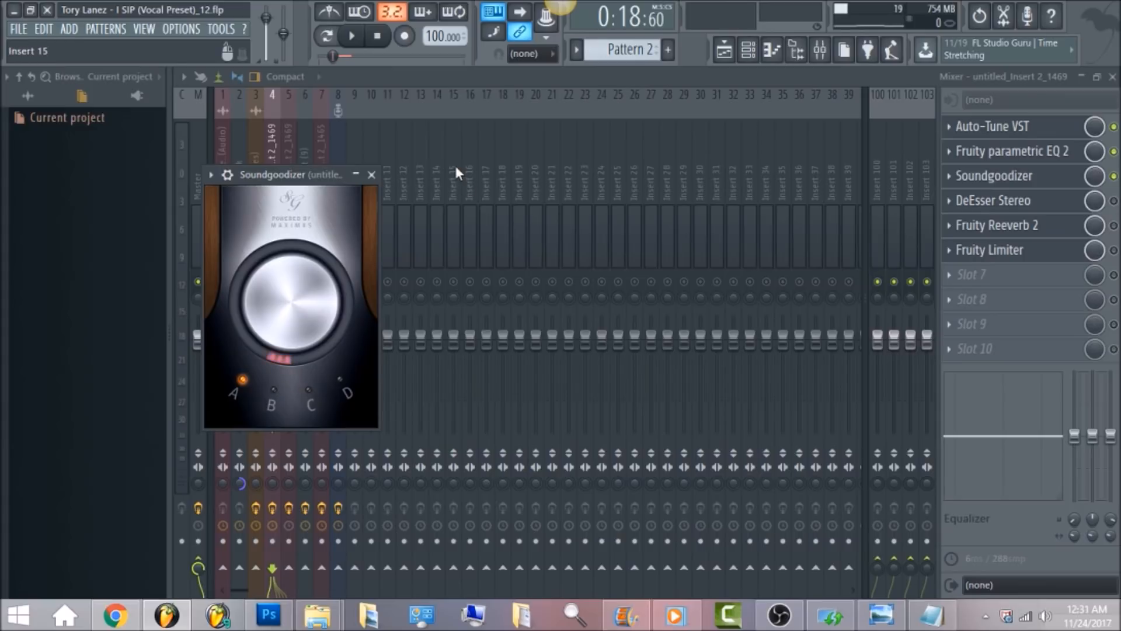
key("space")
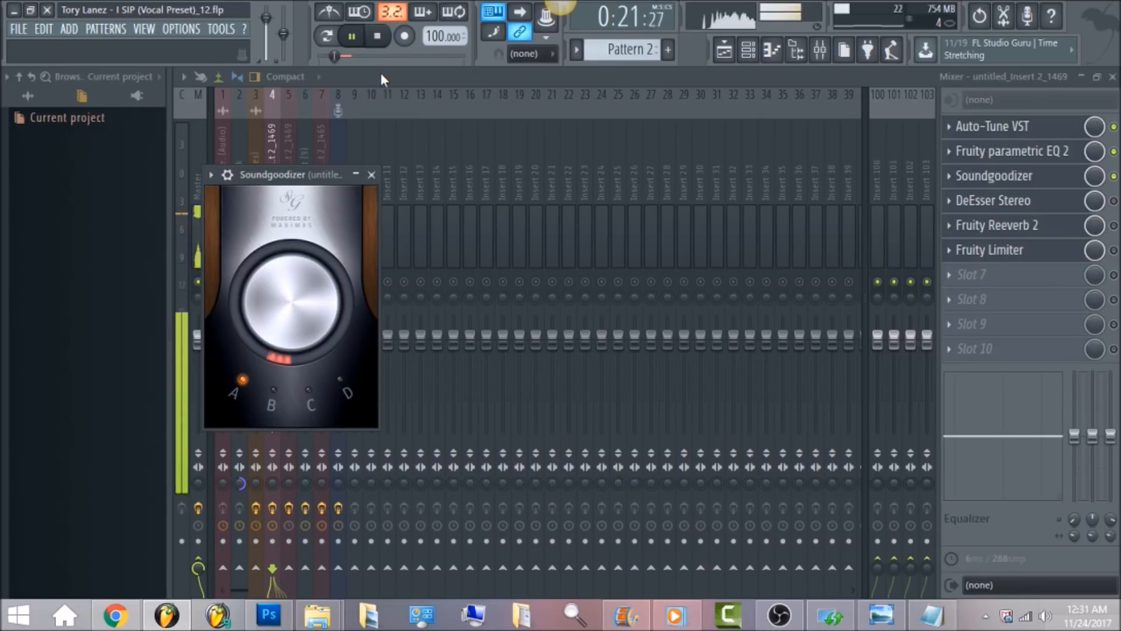
left_click(379, 37)
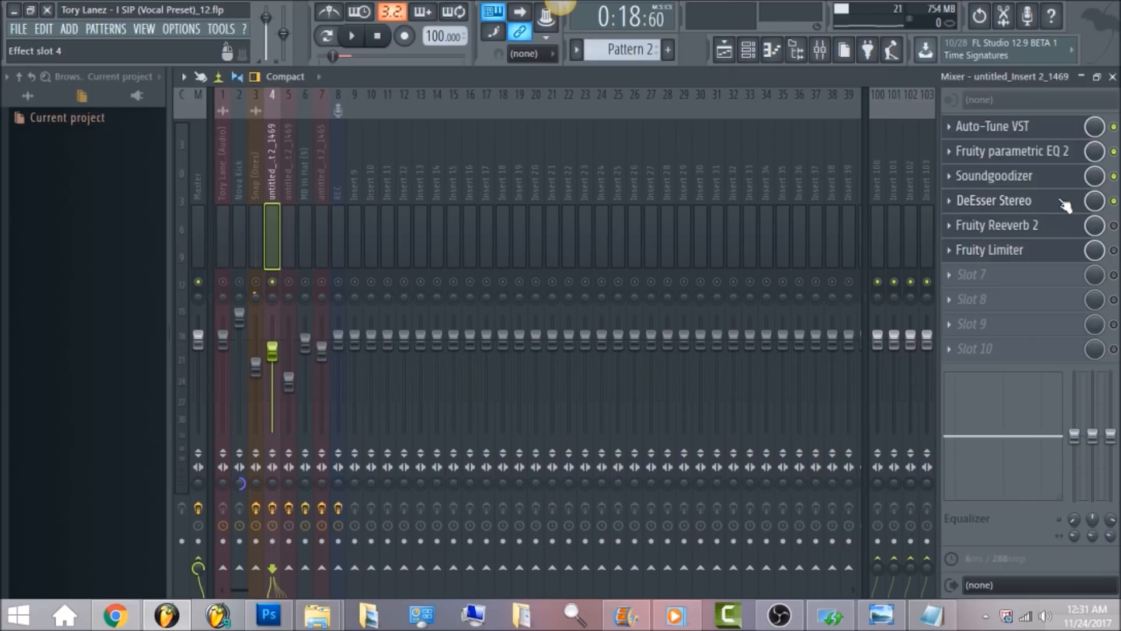
Set the sidechain filter of the track 4 DeEsser Stereo to HighPass and play the vocal through it
left_click(1065, 205)
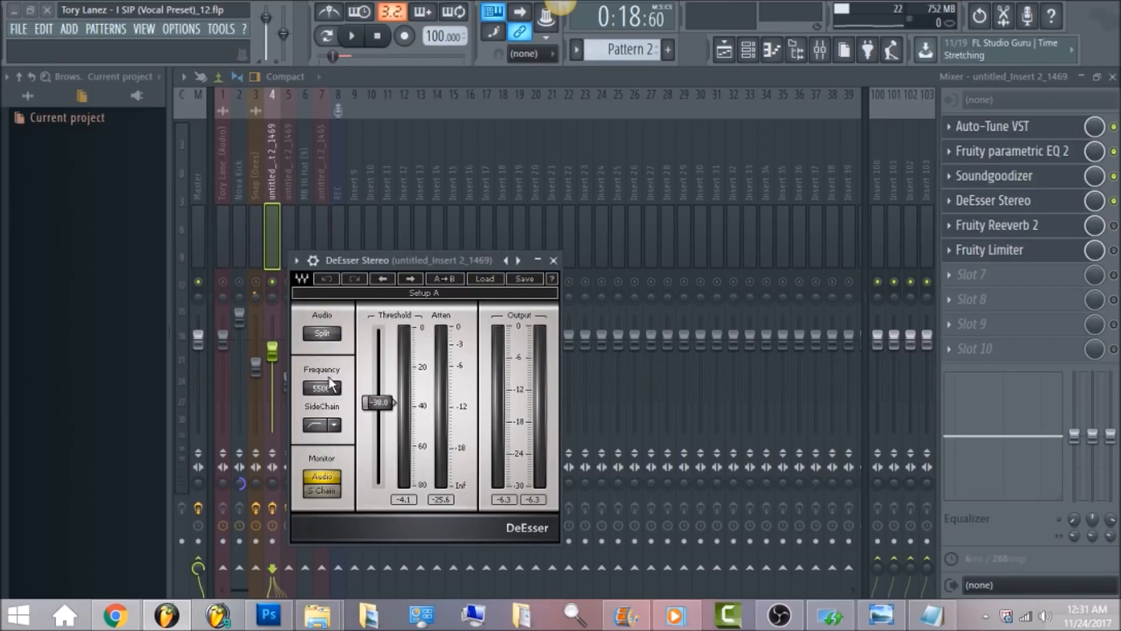
left_click(319, 421)
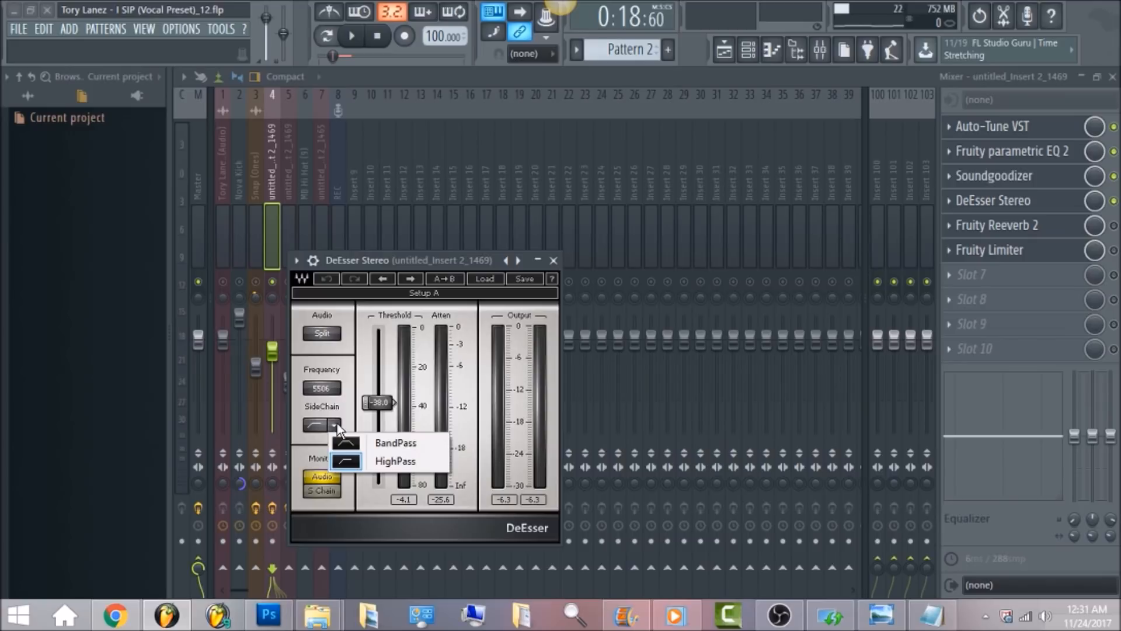
left_click(383, 458)
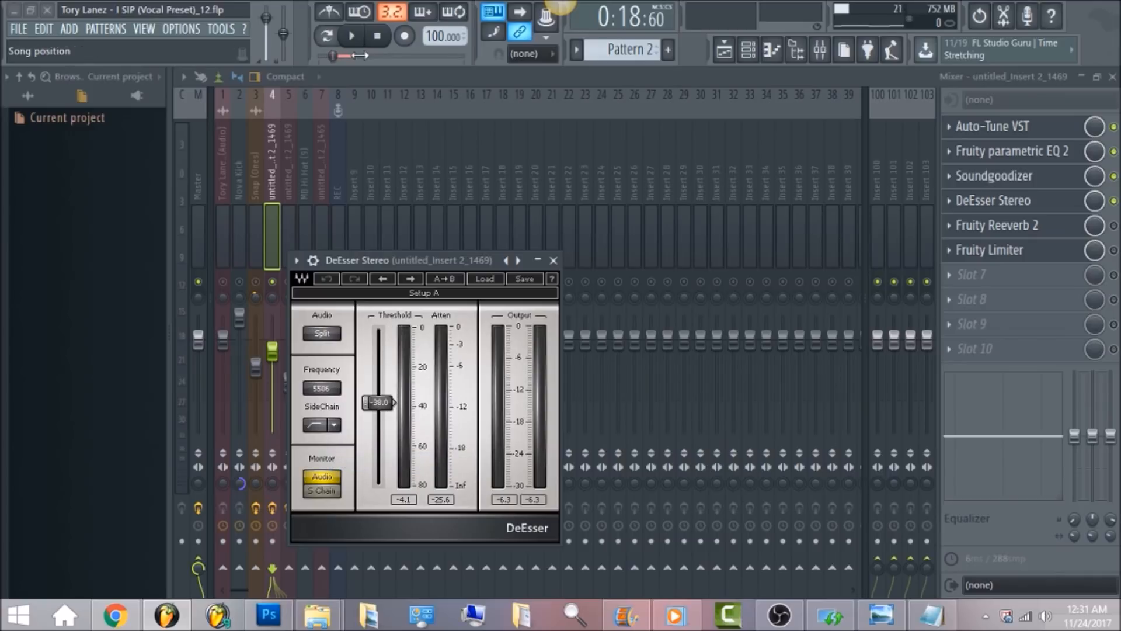
left_click(352, 37)
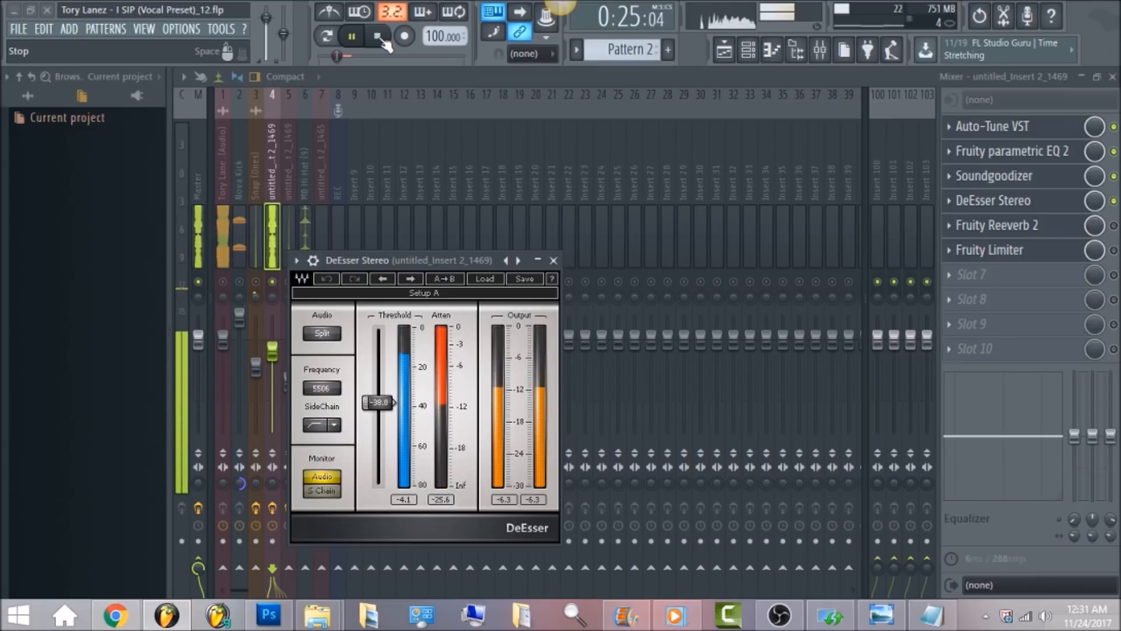
left_click(380, 38)
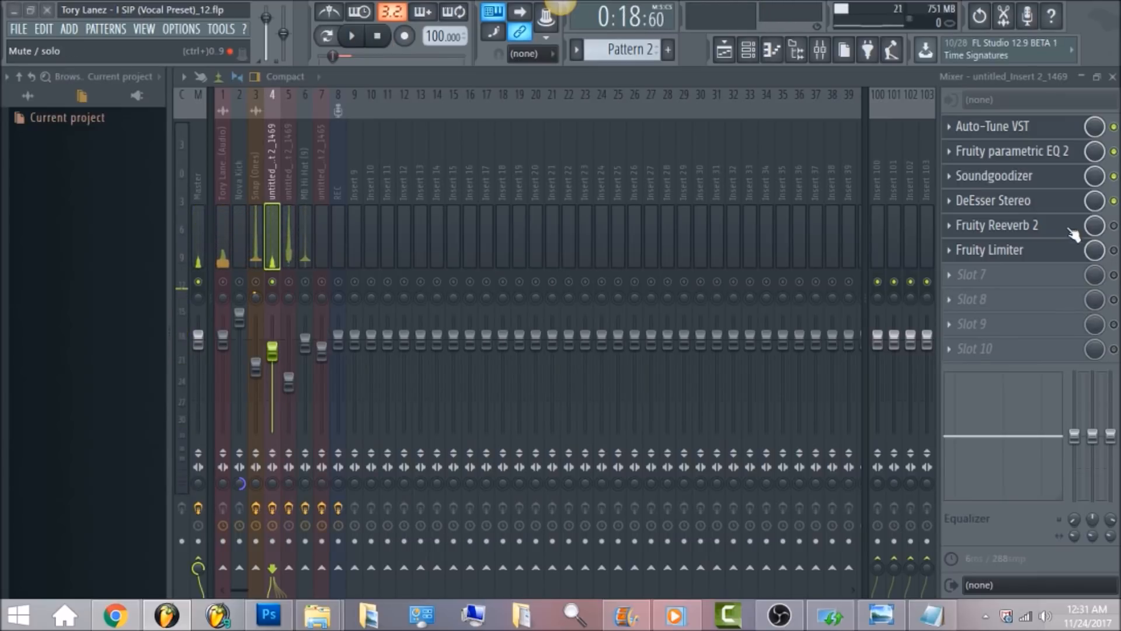
Enable Fruity Reeverb 2 on the track 4 vocal, inspect its settings and play the vocal through it
left_click(1114, 225)
left_click(1050, 234)
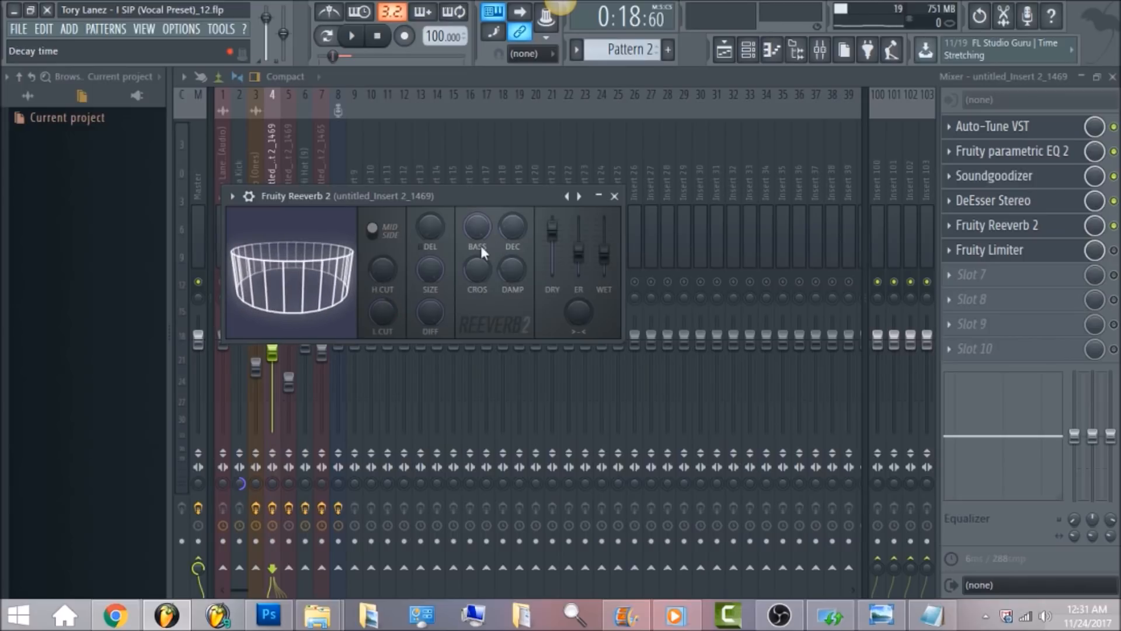
key("space")
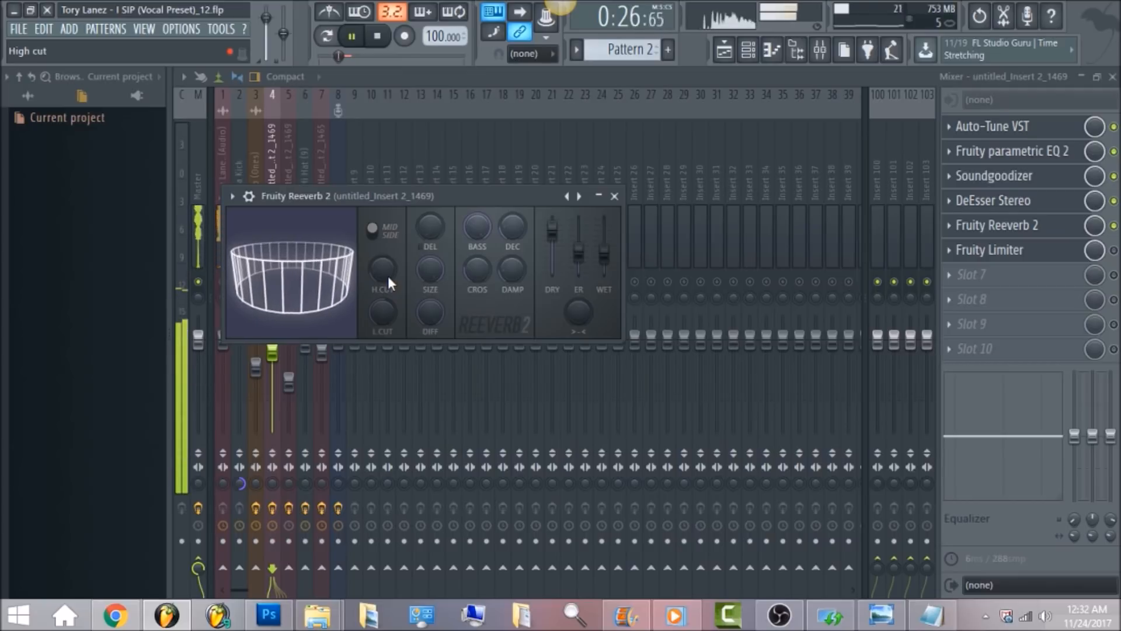
key("space")
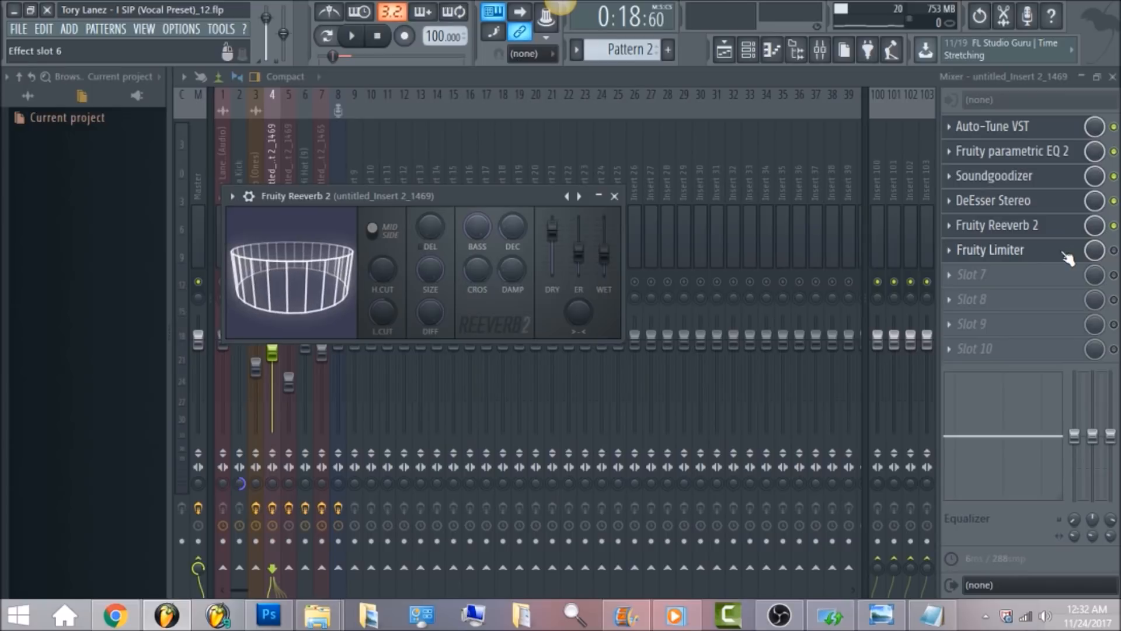
Enable Fruity Limiter on the track 4 vocal, inspect its settings and play the vocal through the full effect chain
left_click(1113, 250)
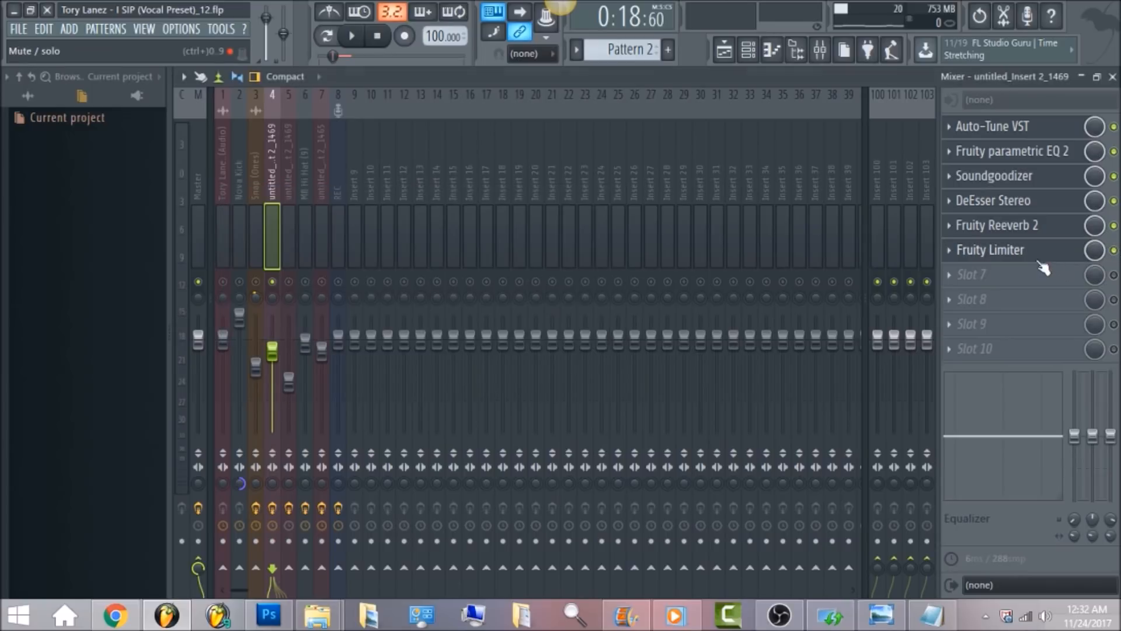
left_click(1037, 257)
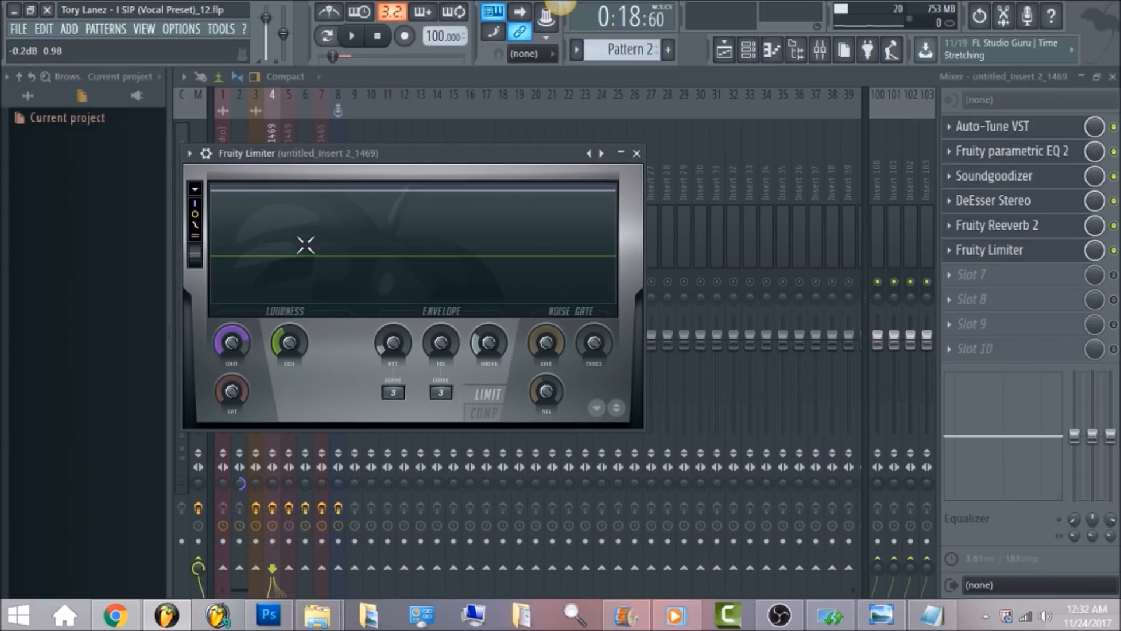
key("space")
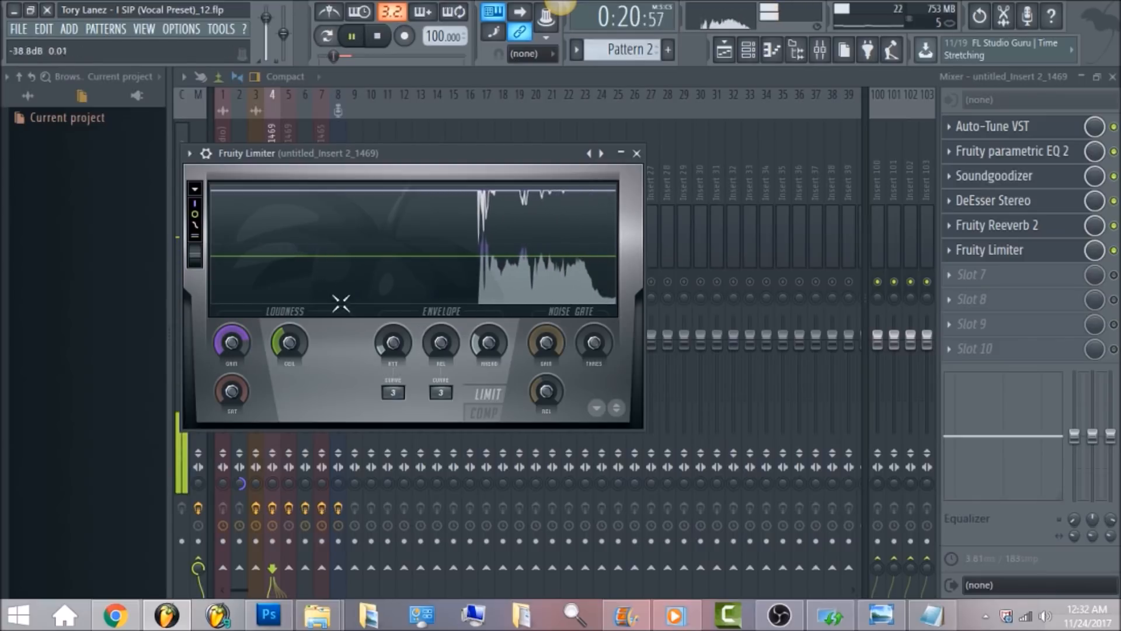
left_click(637, 74)
key("space")
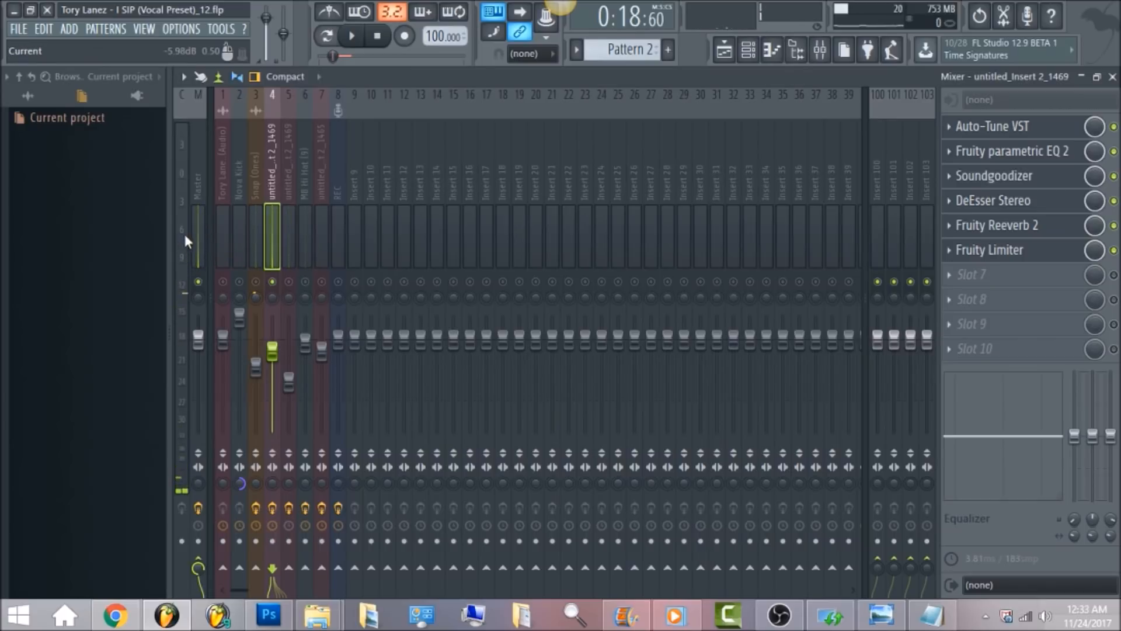
key("space")
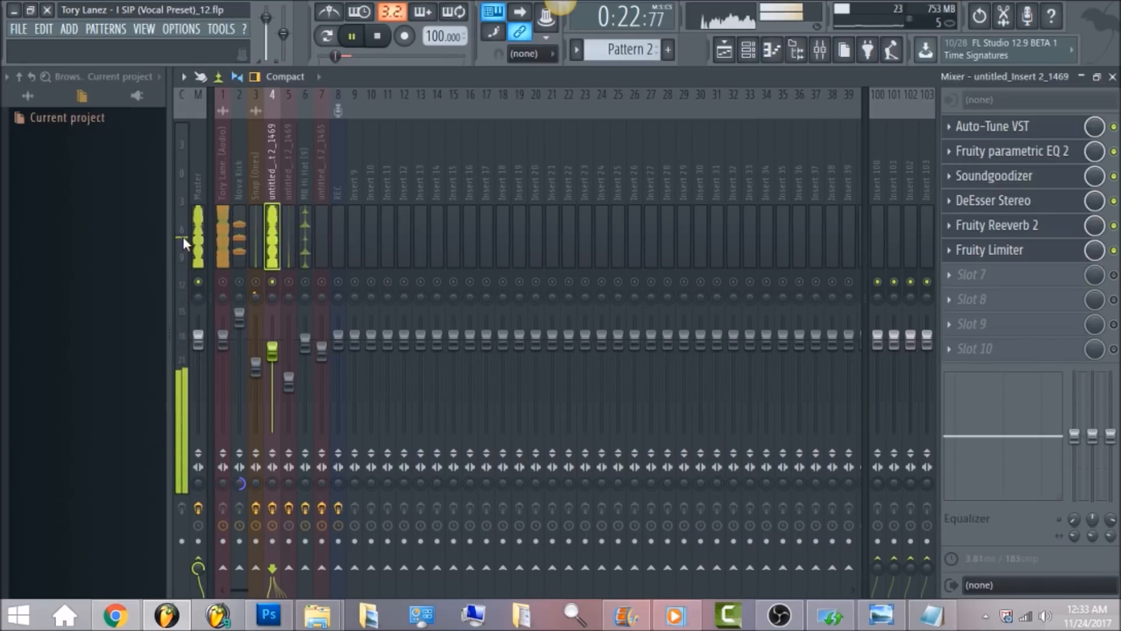
key("space")
Unmute mixer track 5 and inspect the curves of its two Fruity parametric EQ 2 effects
left_click(289, 184)
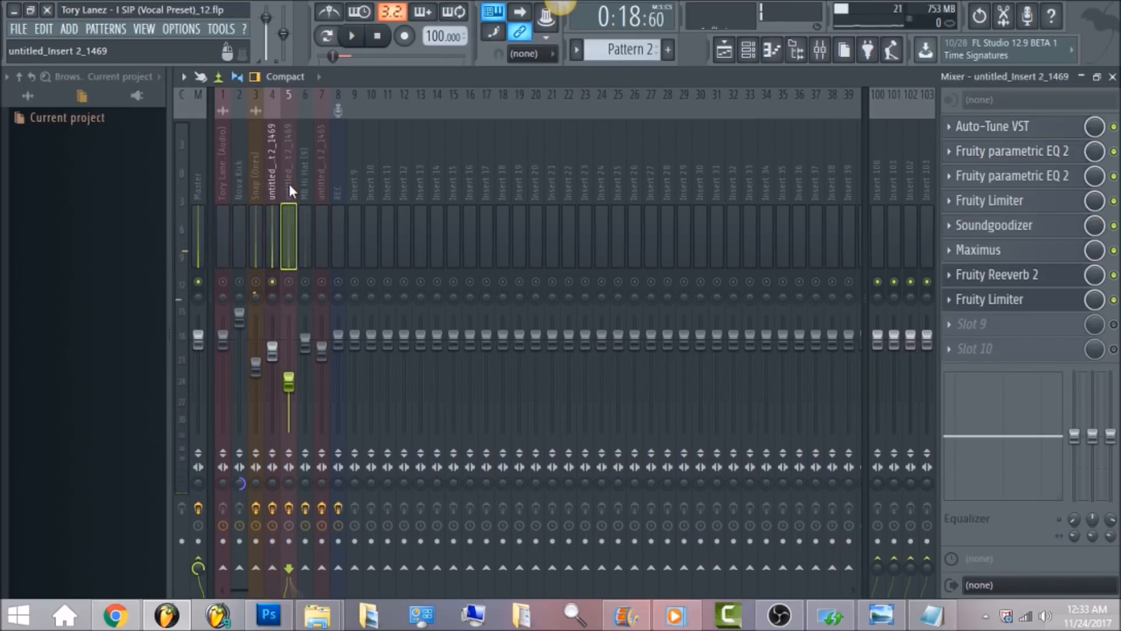
left_click(290, 282)
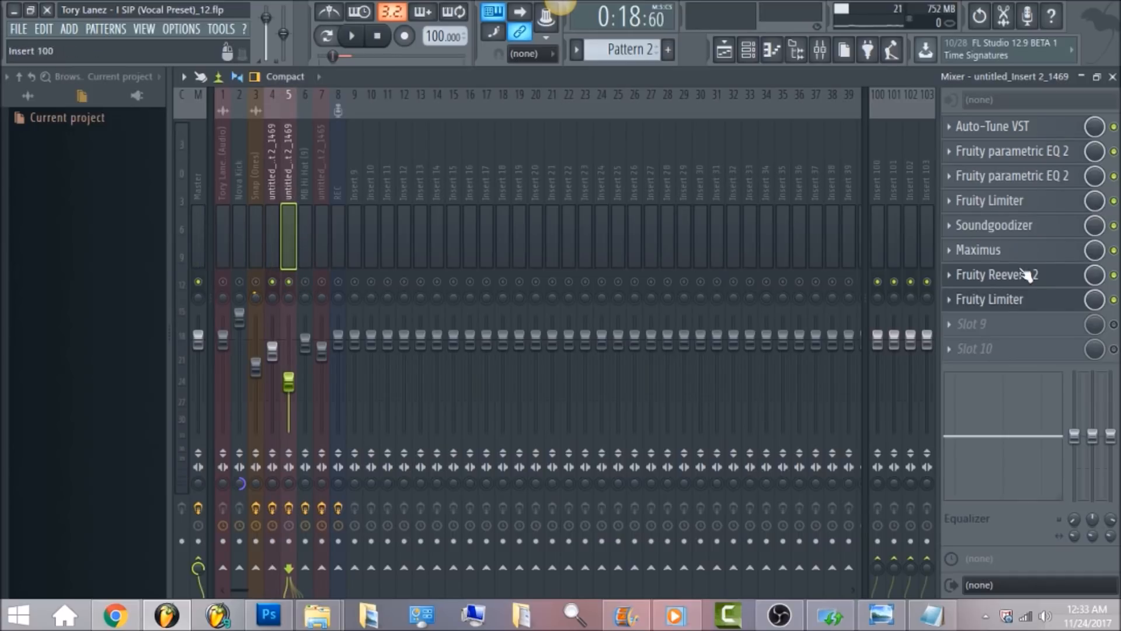
left_click(1056, 157)
left_click(1056, 157)
left_click(1056, 157)
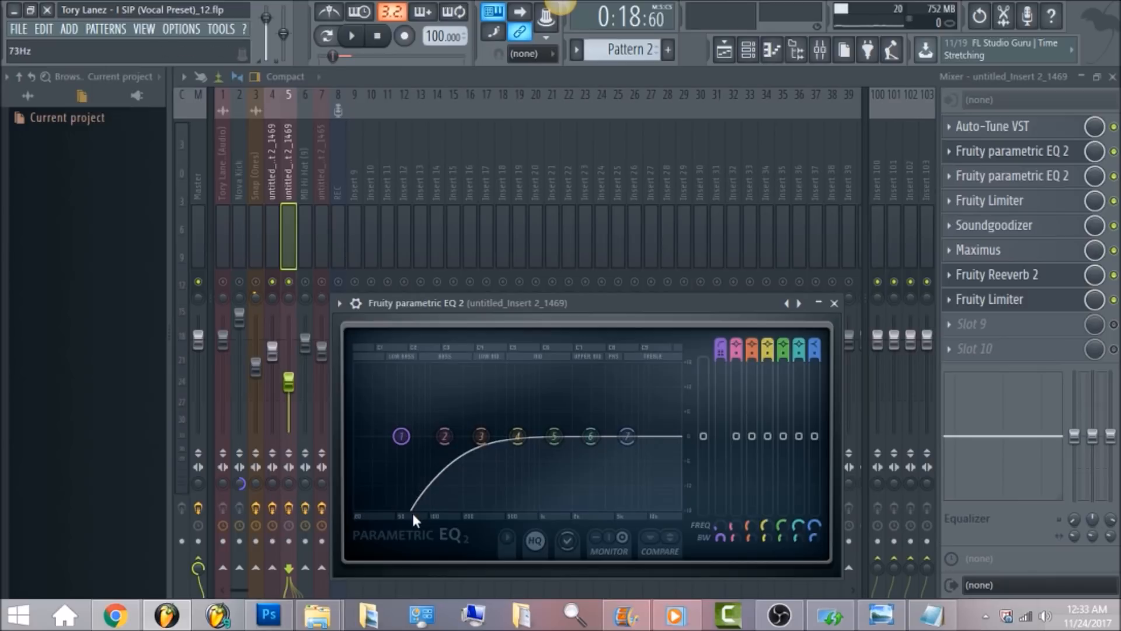
left_click(1020, 181)
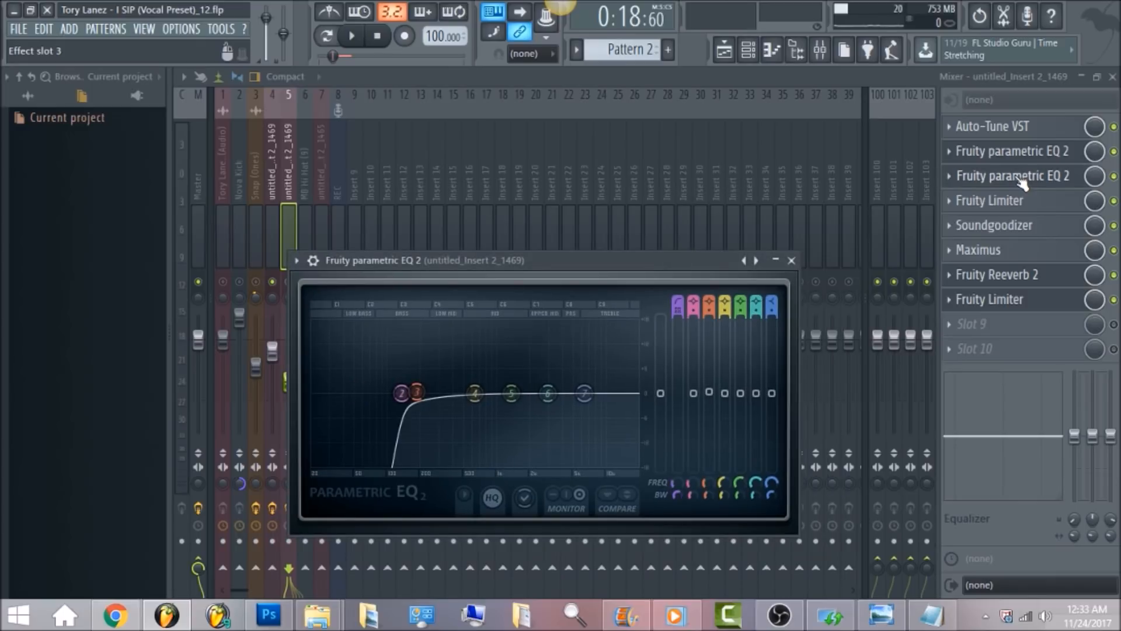
left_click(1019, 181)
left_click(1020, 181)
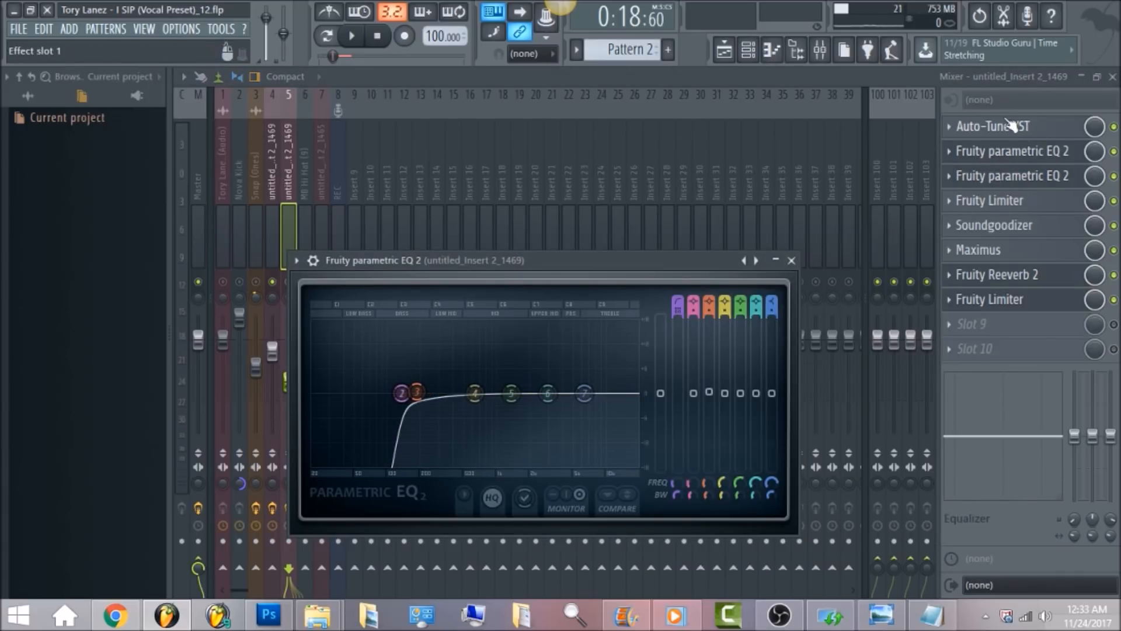
left_click(279, 192)
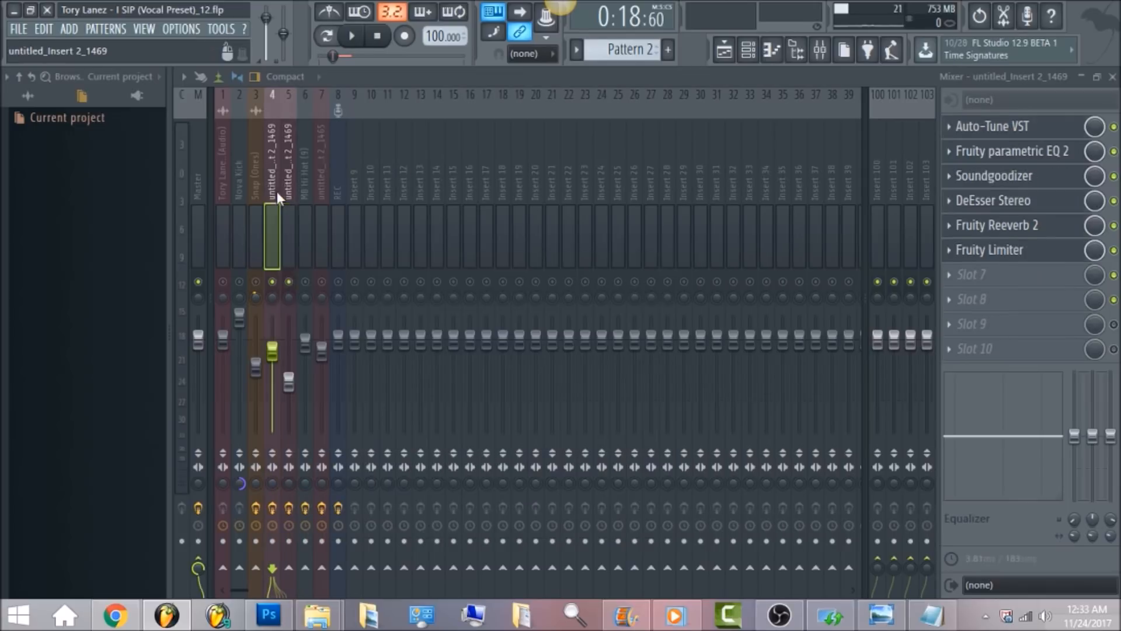
Bypass the track 5 effects in slots 4 to 8 and play the vocal through Auto-Tune and the two EQs only
left_click(282, 186)
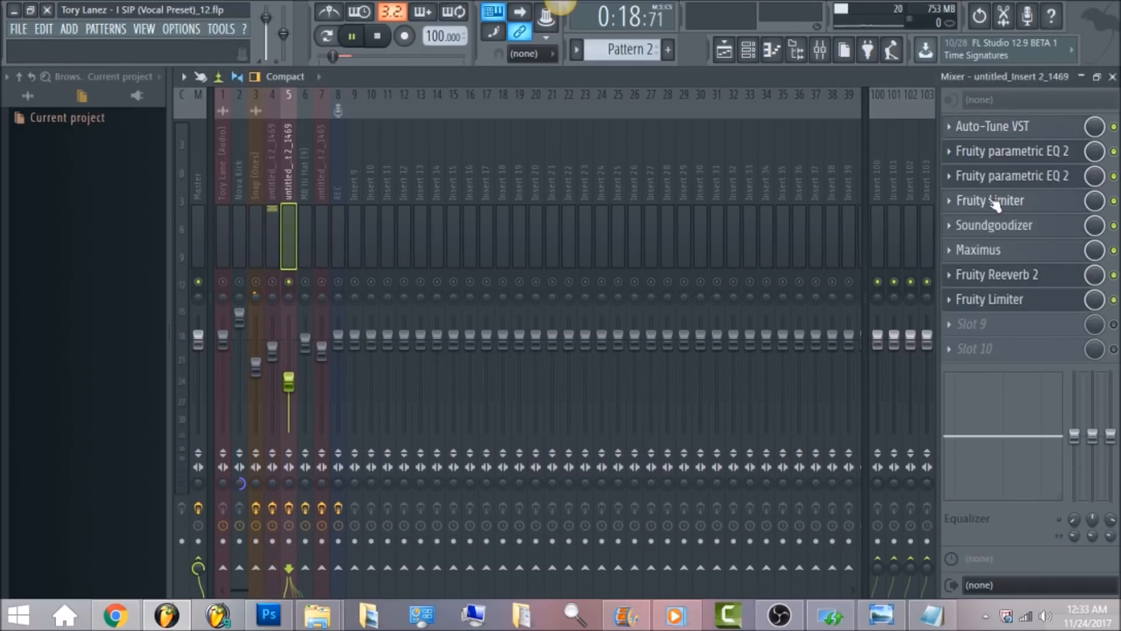
left_click(1114, 201)
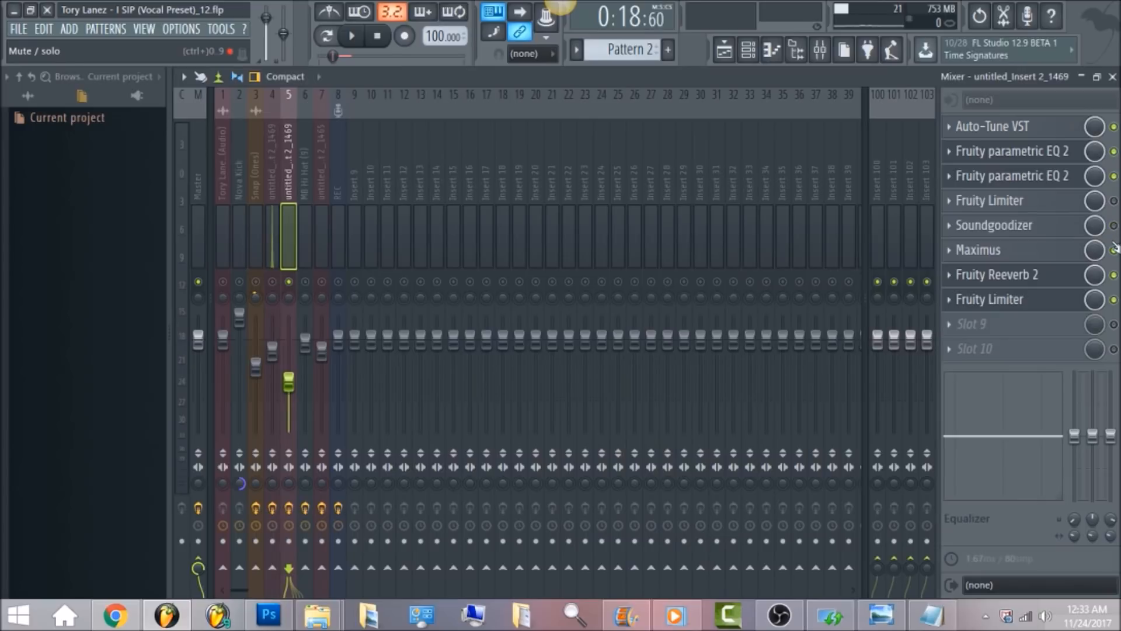
key("space")
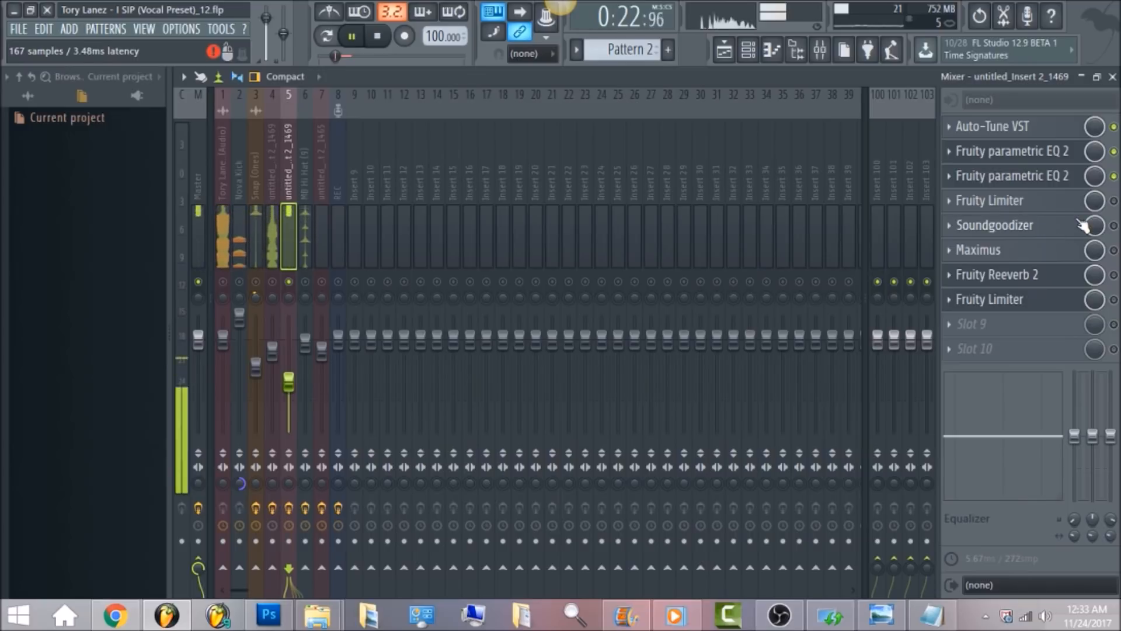
key("space")
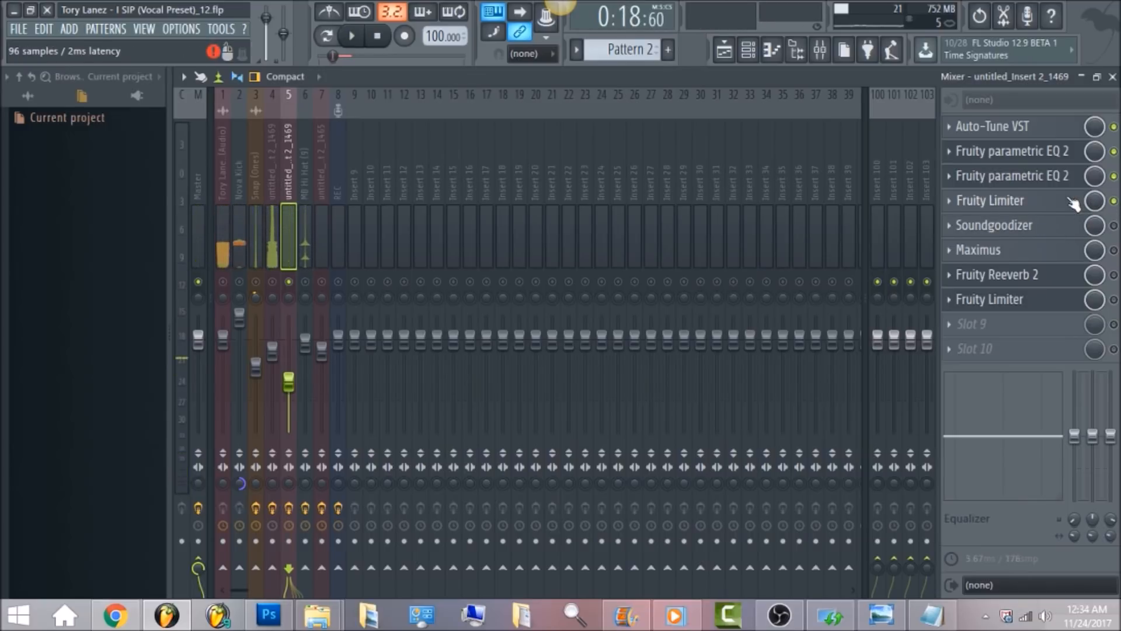
Enable the slot 4 Fruity Limiter on track 5, inspect its ceiling and play the vocal through it
left_click(1073, 202)
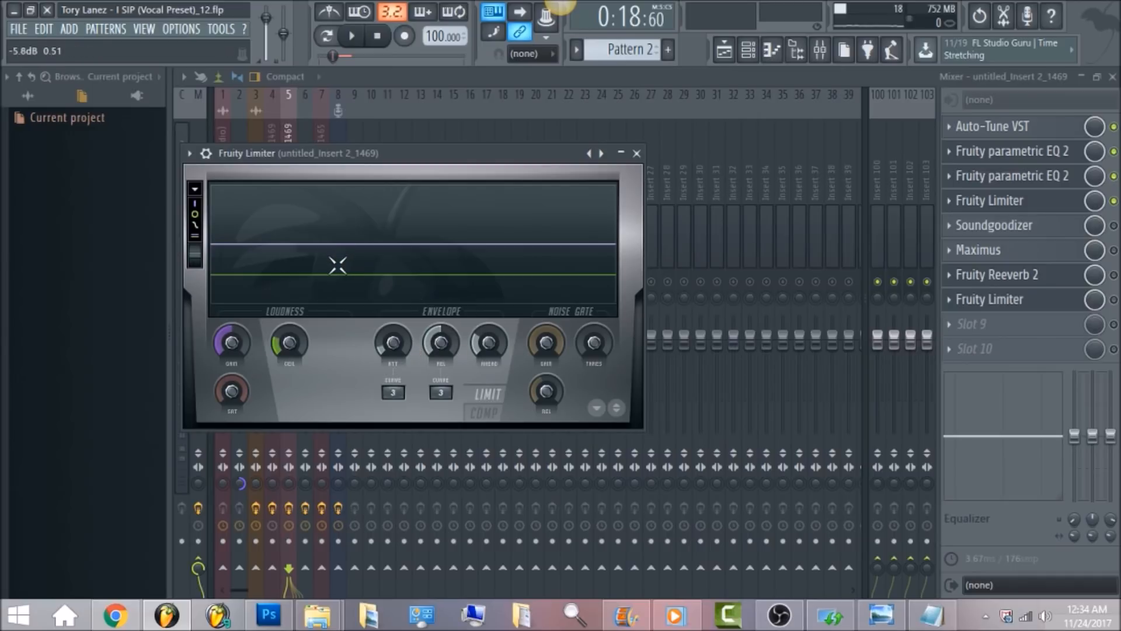
left_click_drag(289, 343, 289, 342)
key("space")
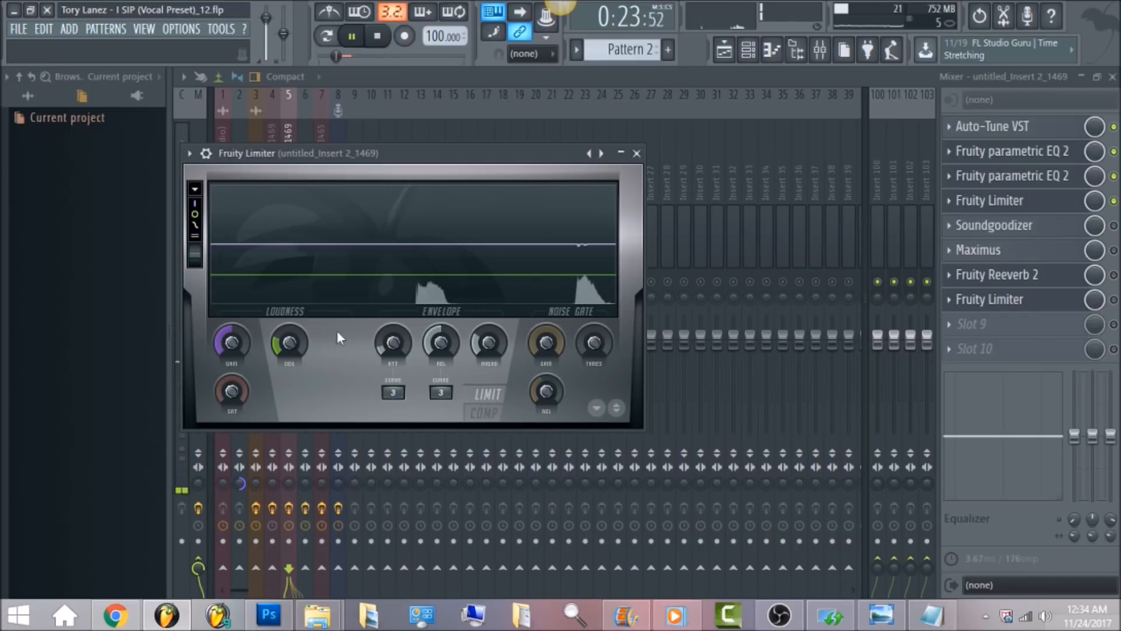
key("space")
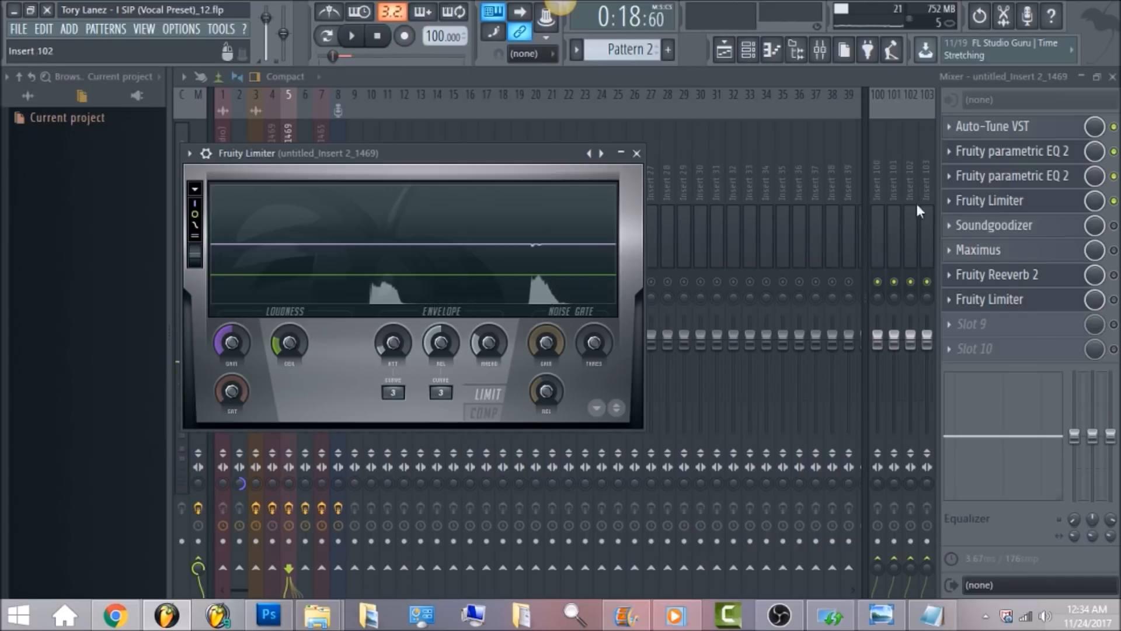
Enable Soundgoodizer on the track 5 vocal, inspect its settings and play the vocal through it
left_click(1113, 226)
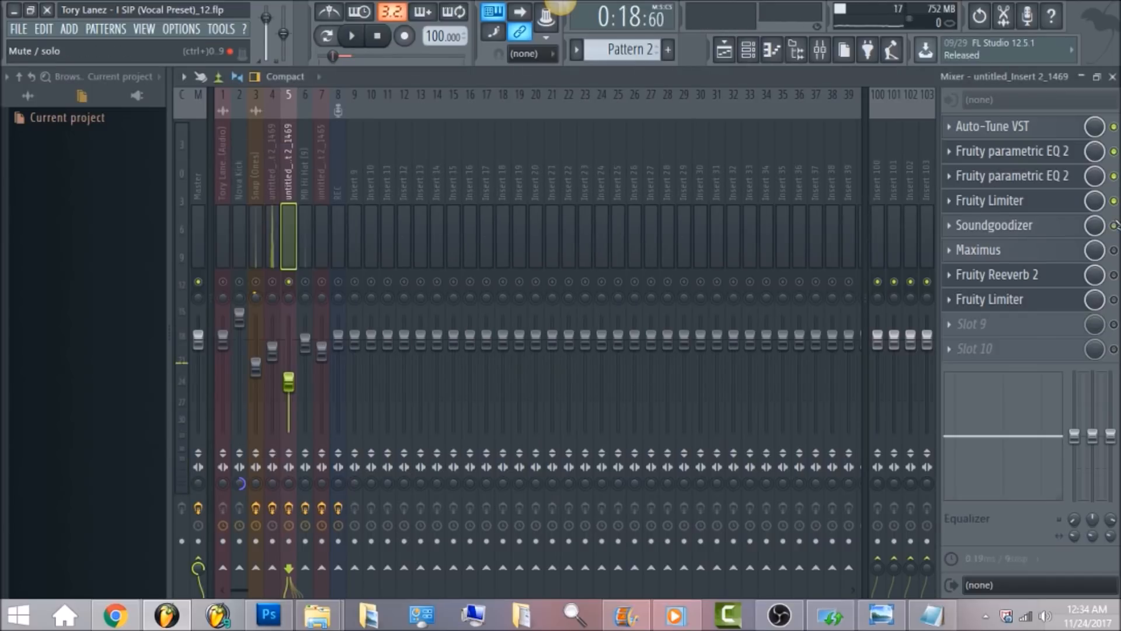
left_click(1066, 233)
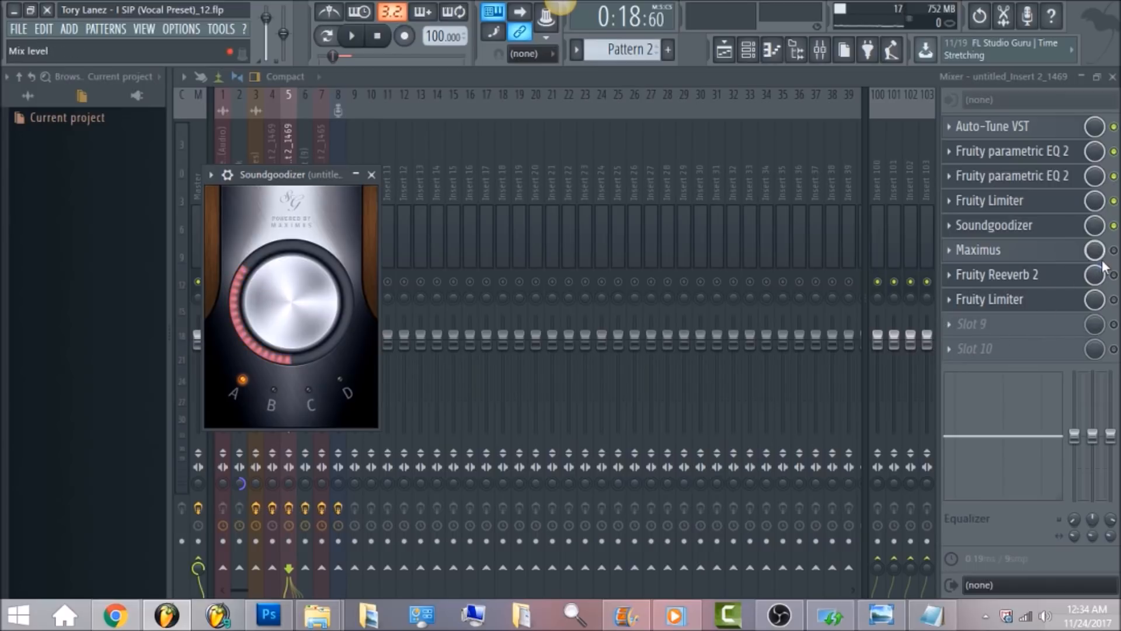
key("space")
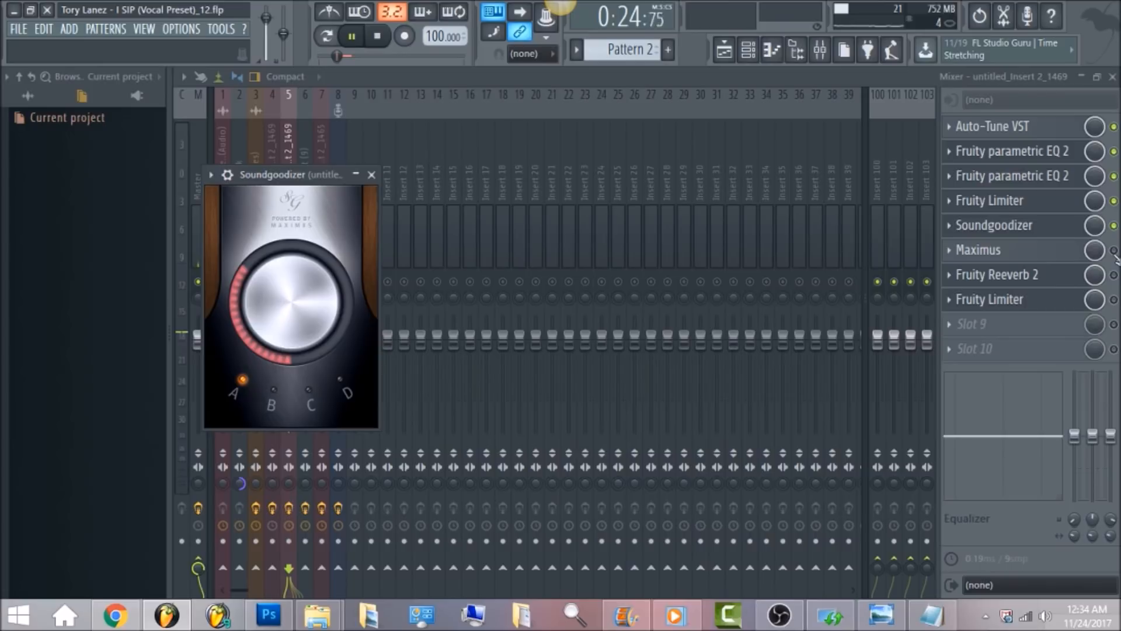
key("space")
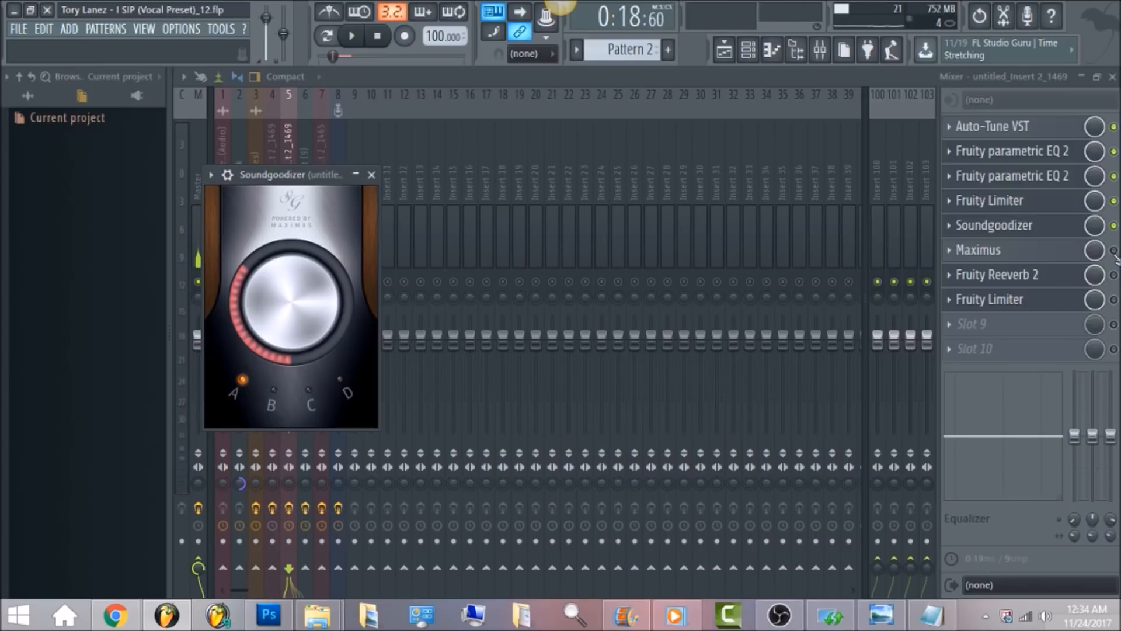
Enable Maximus on the track 5 vocal and inspect its master band curve
left_click(1114, 251)
left_click(1045, 231)
left_click(1037, 252)
left_click(1037, 252)
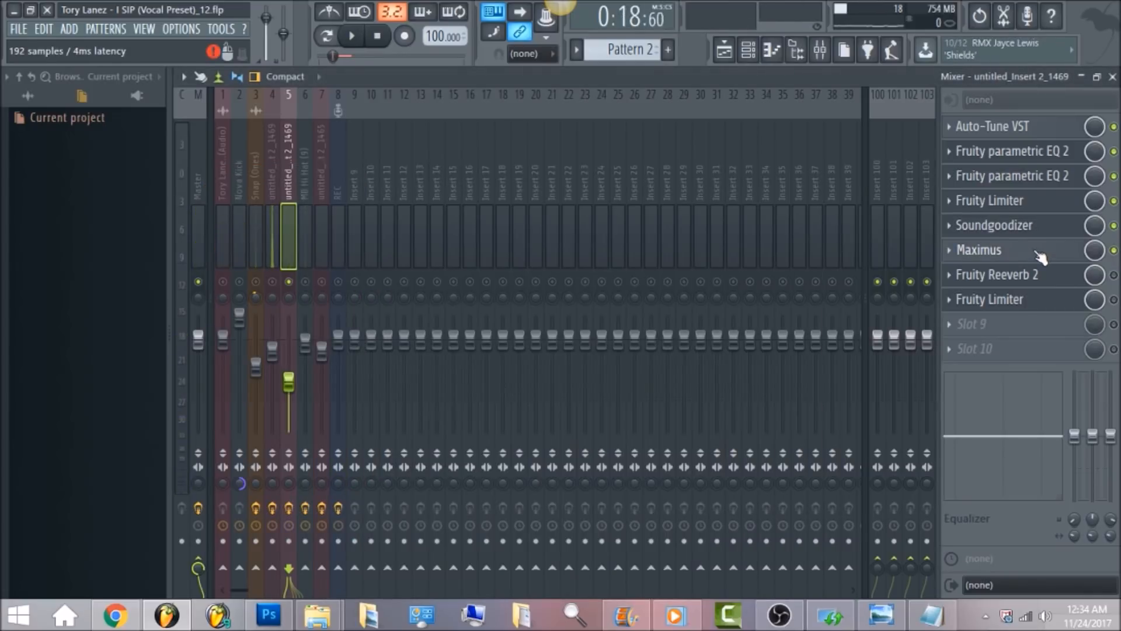
left_click(1039, 252)
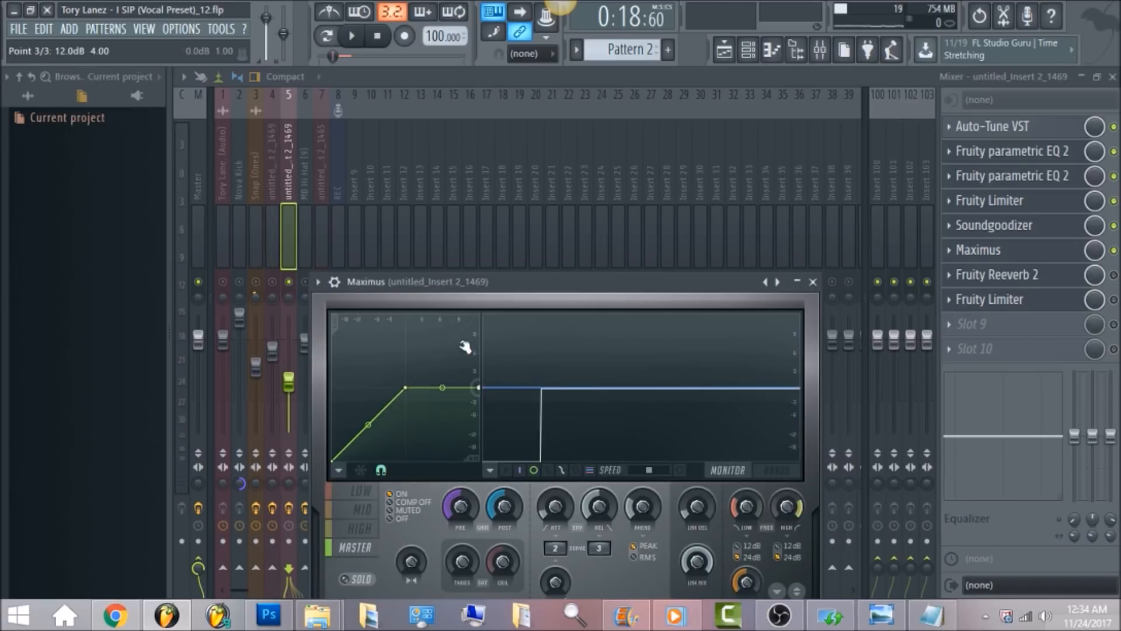
Inspect the high, mid and low band curves of Maximus while playing the track 5 vocal
left_click(359, 529)
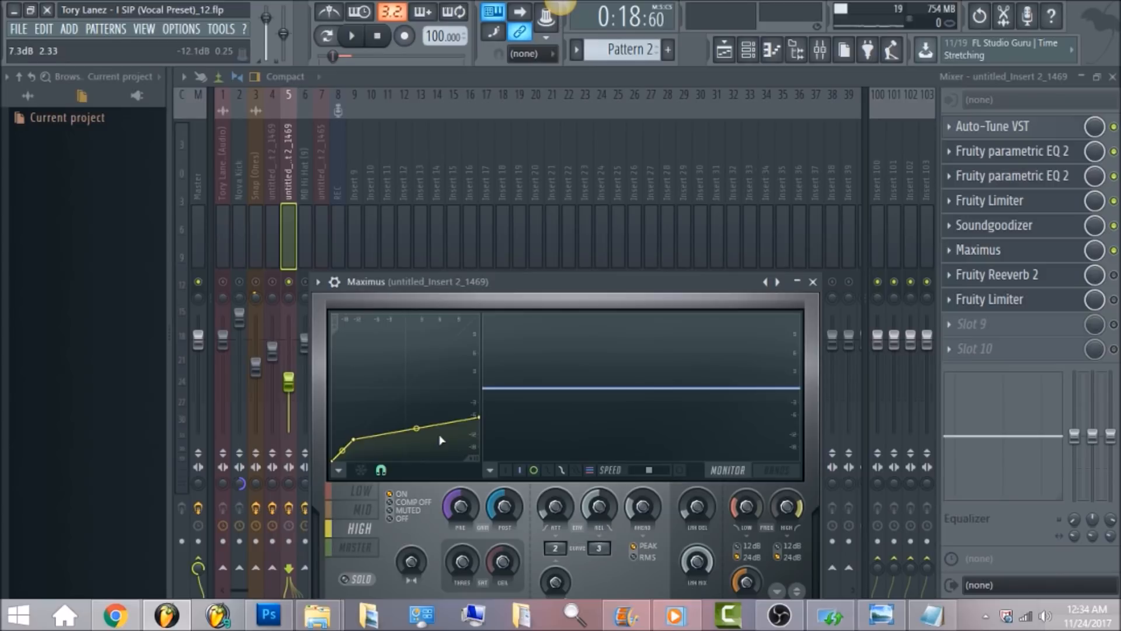
key("space")
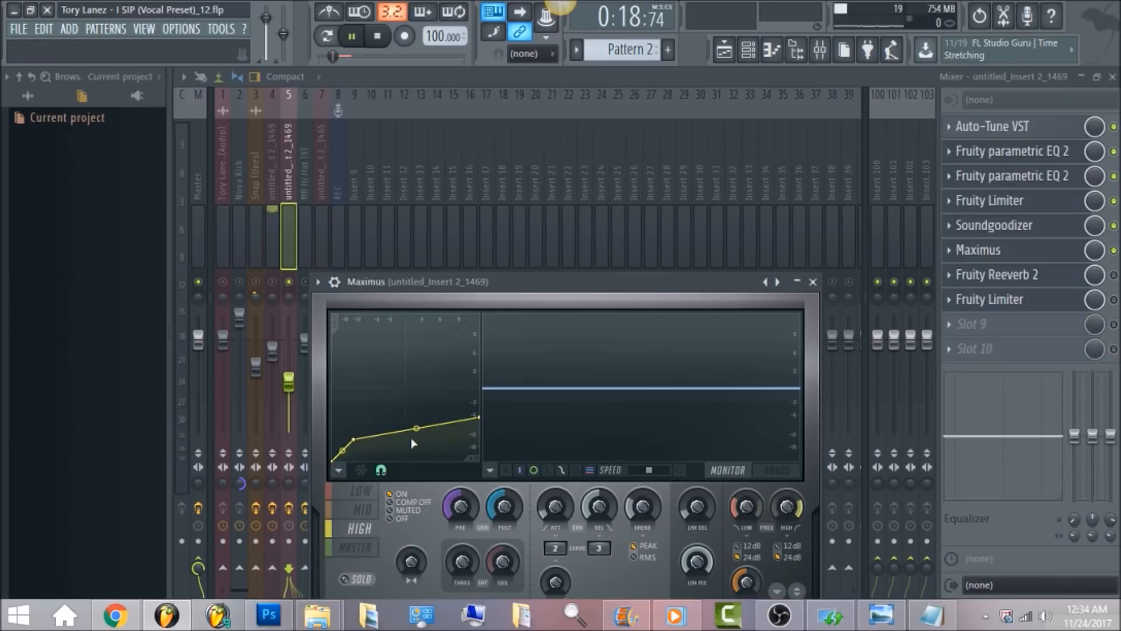
left_click(362, 508)
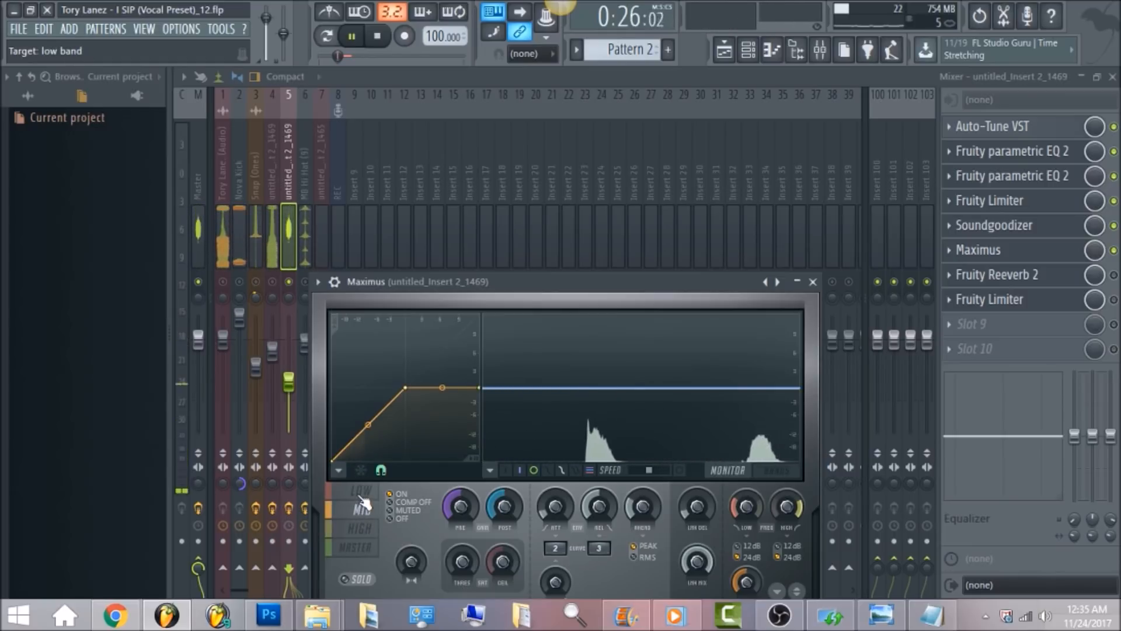
left_click(362, 497)
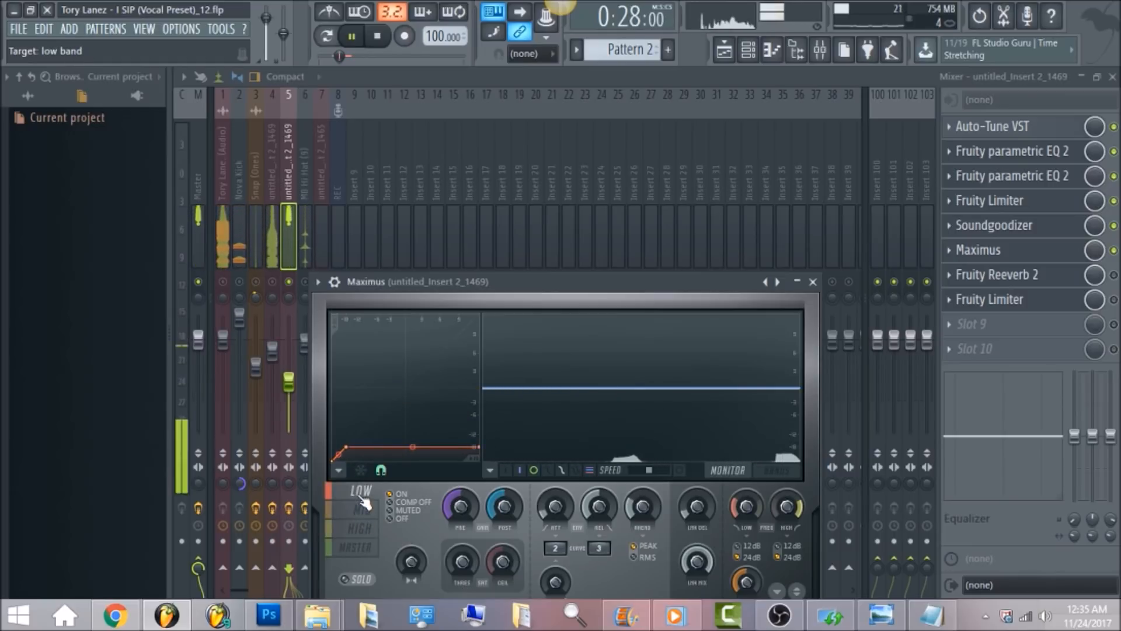
key("space")
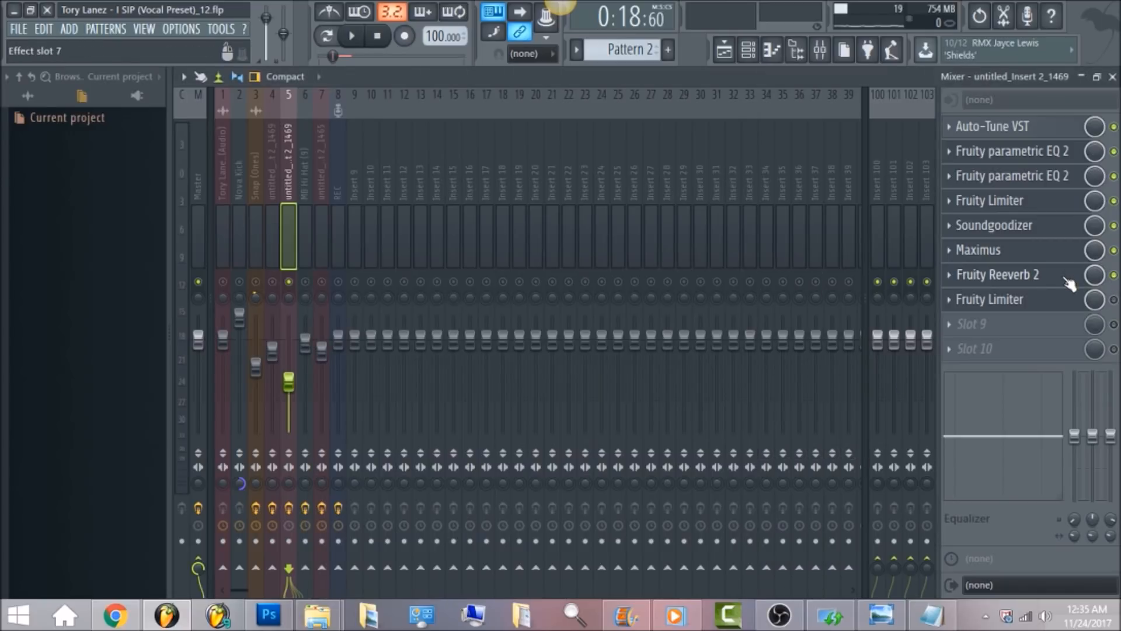
Enable Fruity Reeverb 2 on the track 5 vocal, inspect its settings and play the vocal through it
left_click(1003, 274)
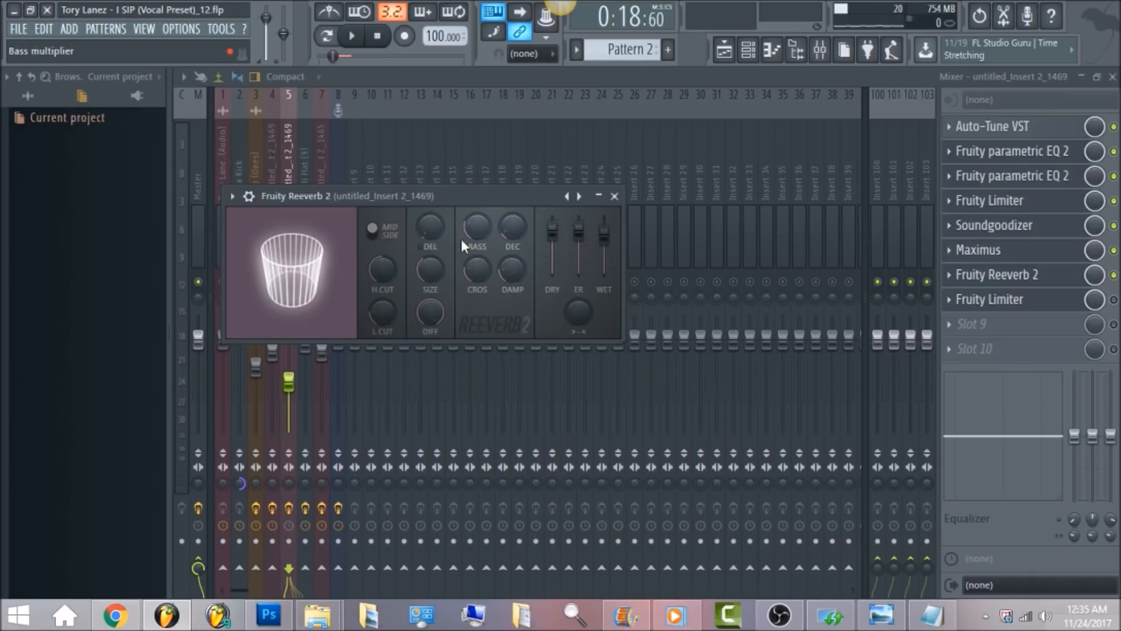
key("space")
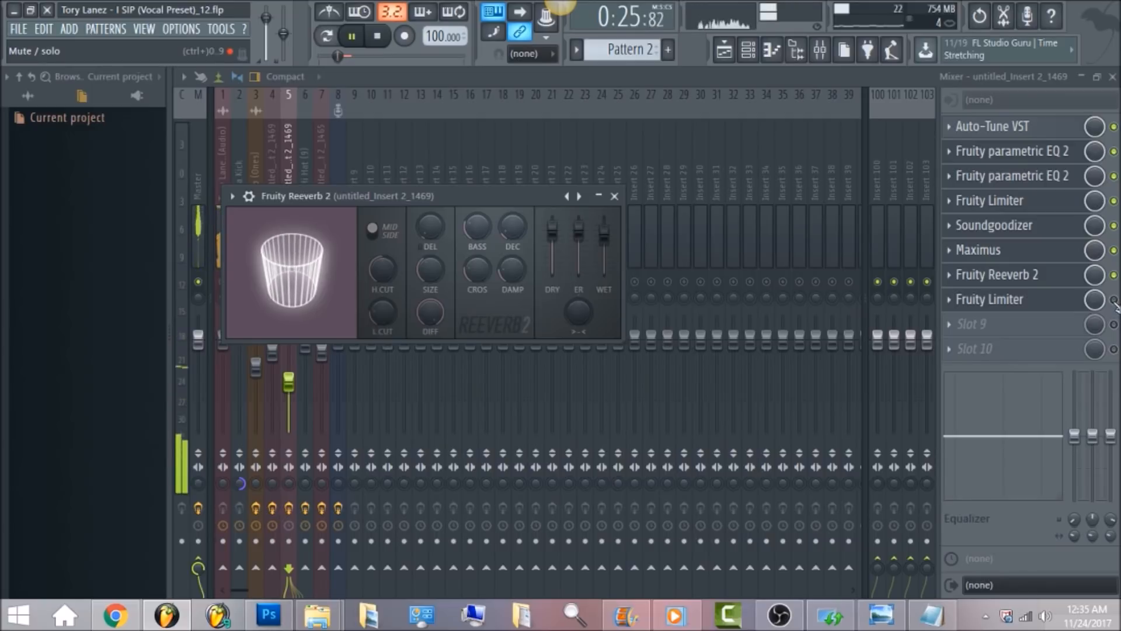
key("space")
Enable the slot 8 Fruity Limiter on track 5, inspect its ceiling and play the vocal through the full chain
left_click(1115, 300)
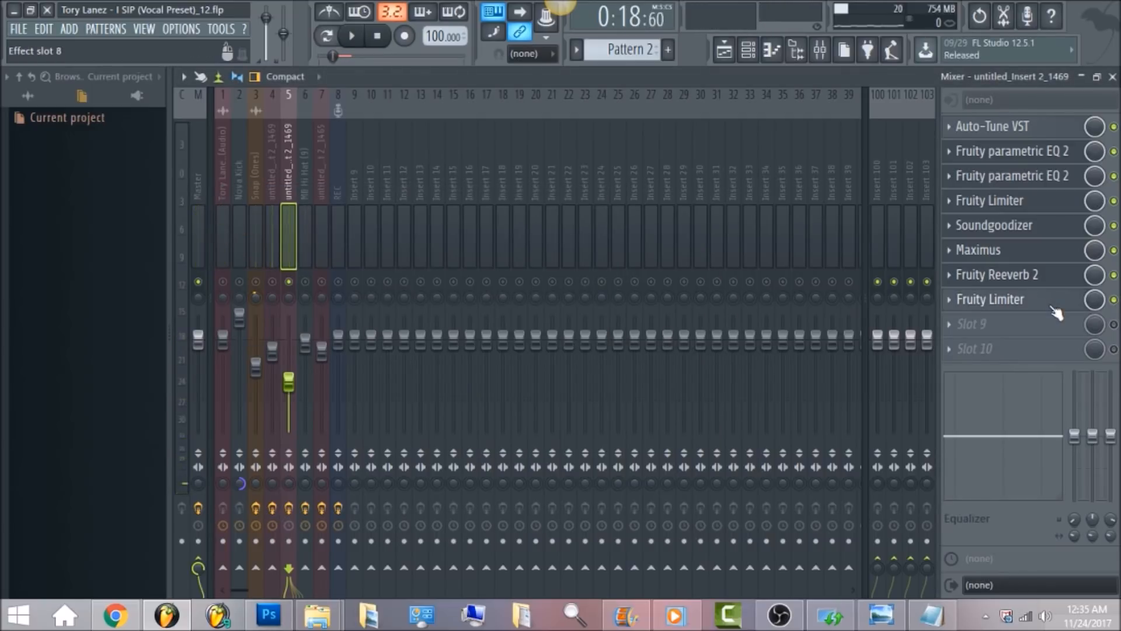
left_click(1055, 309)
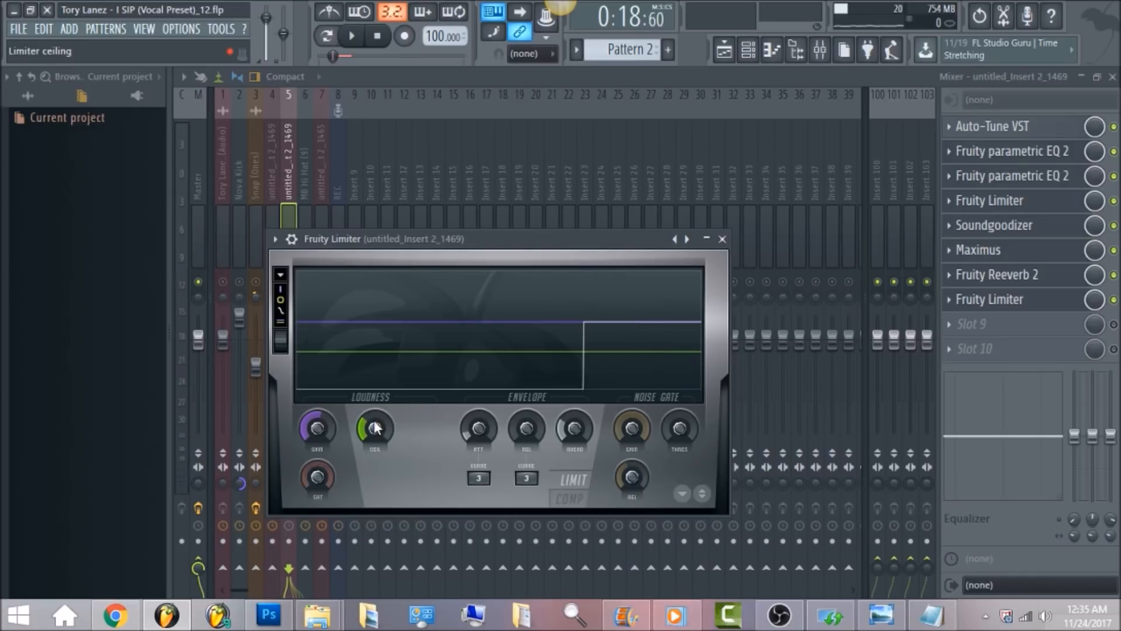
left_click_drag(375, 422, 375, 422)
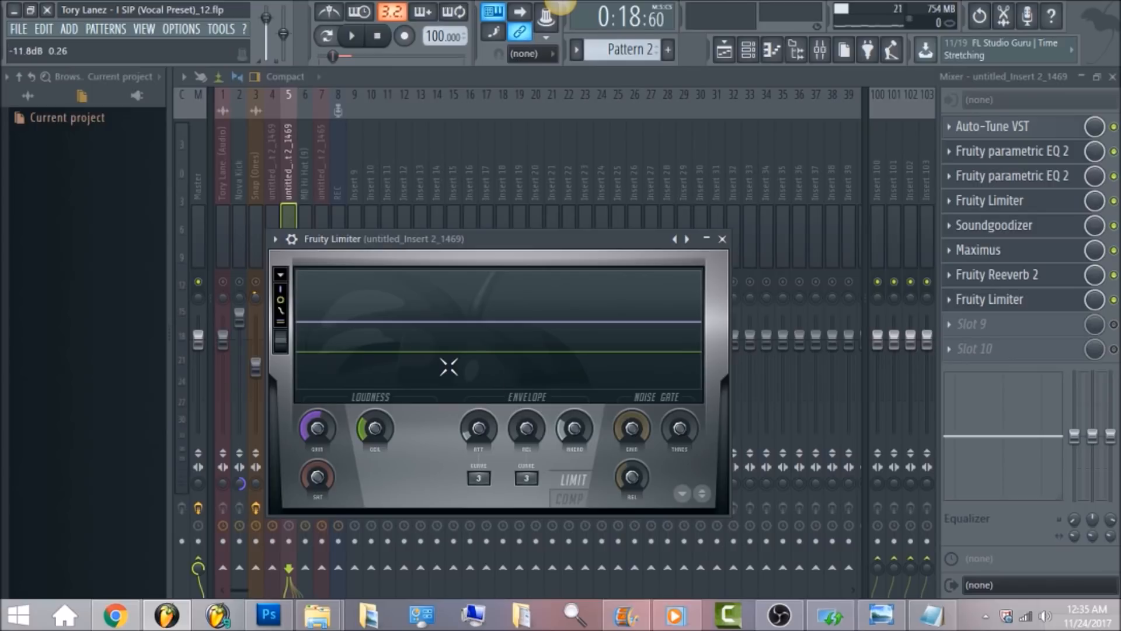
key("space")
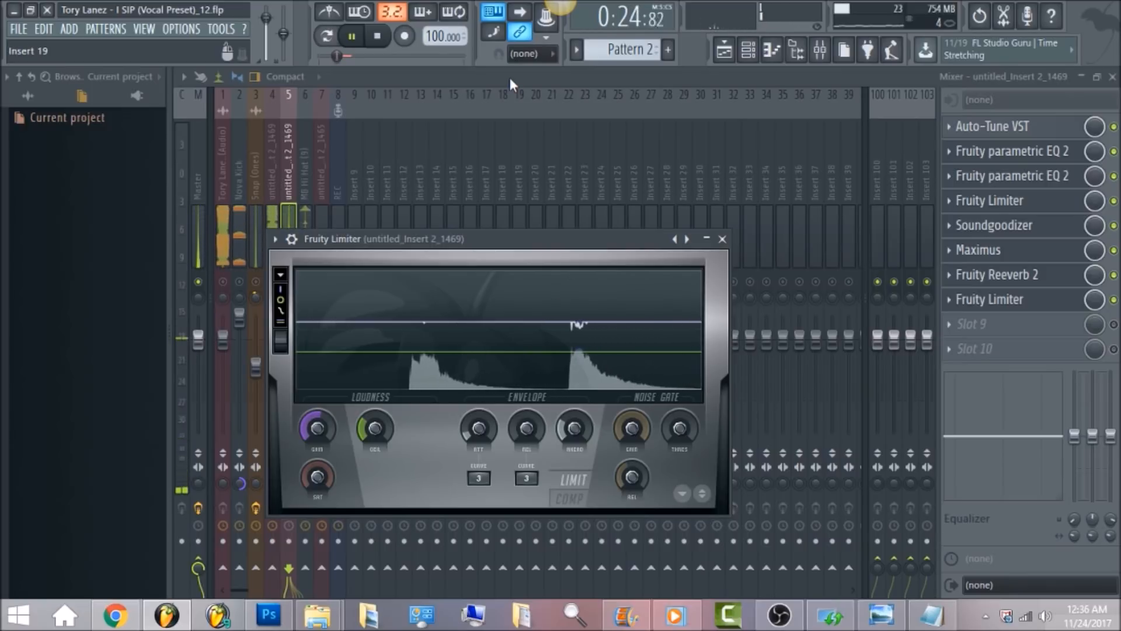
key("Escape")
key("space")
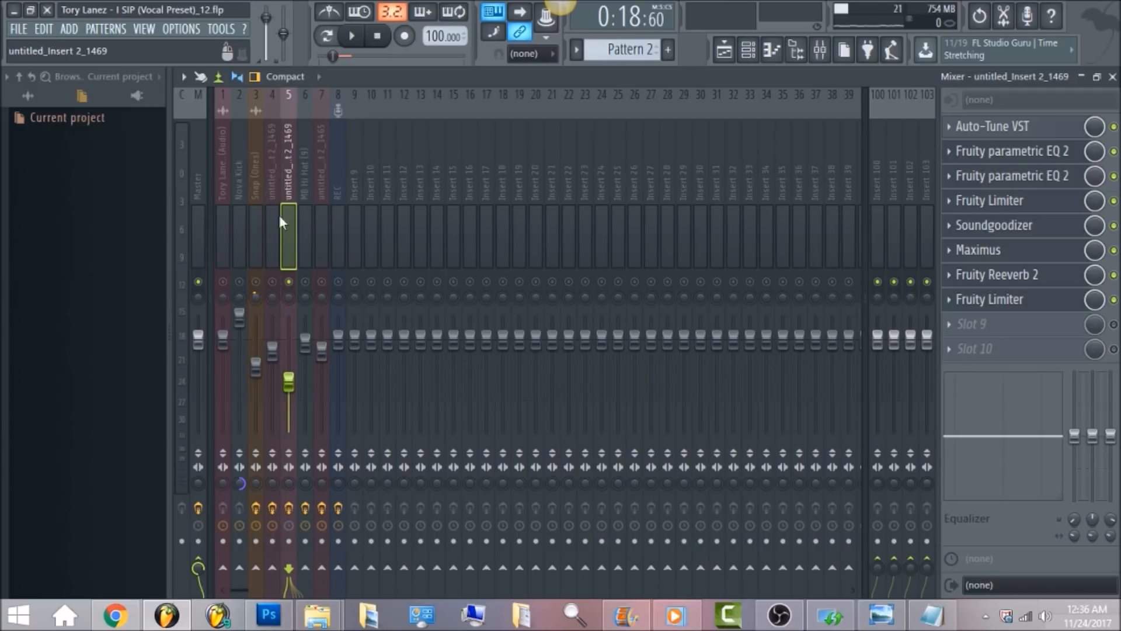
Unmute mixer track 4 and play the track 4 and track 5 vocals together
left_click(273, 280)
left_click(275, 183)
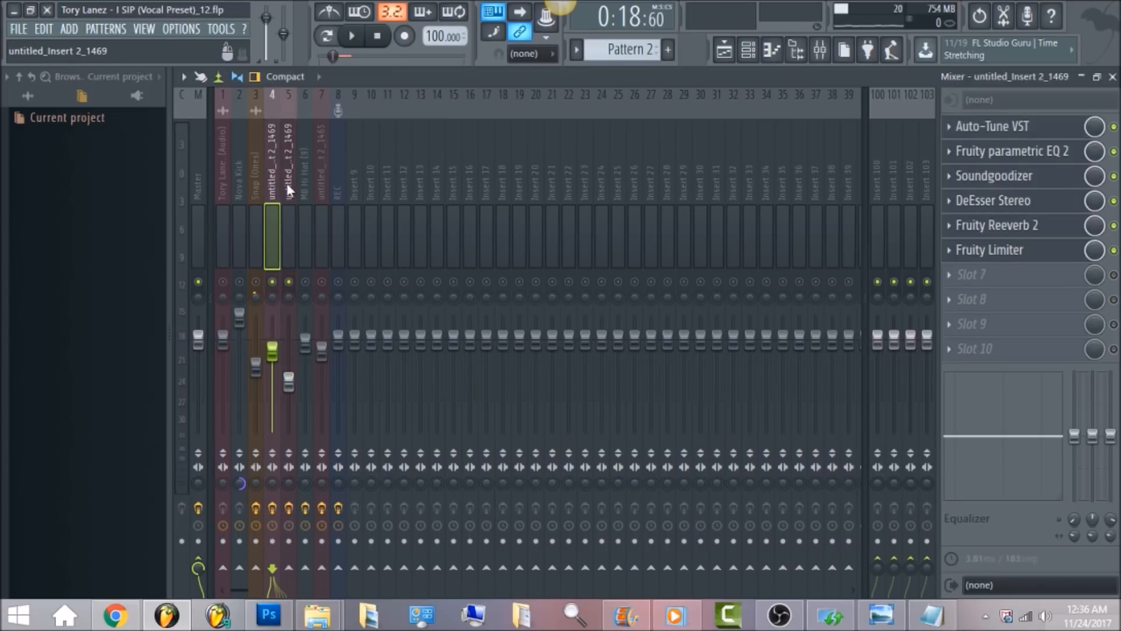
key("space")
left_click(288, 188)
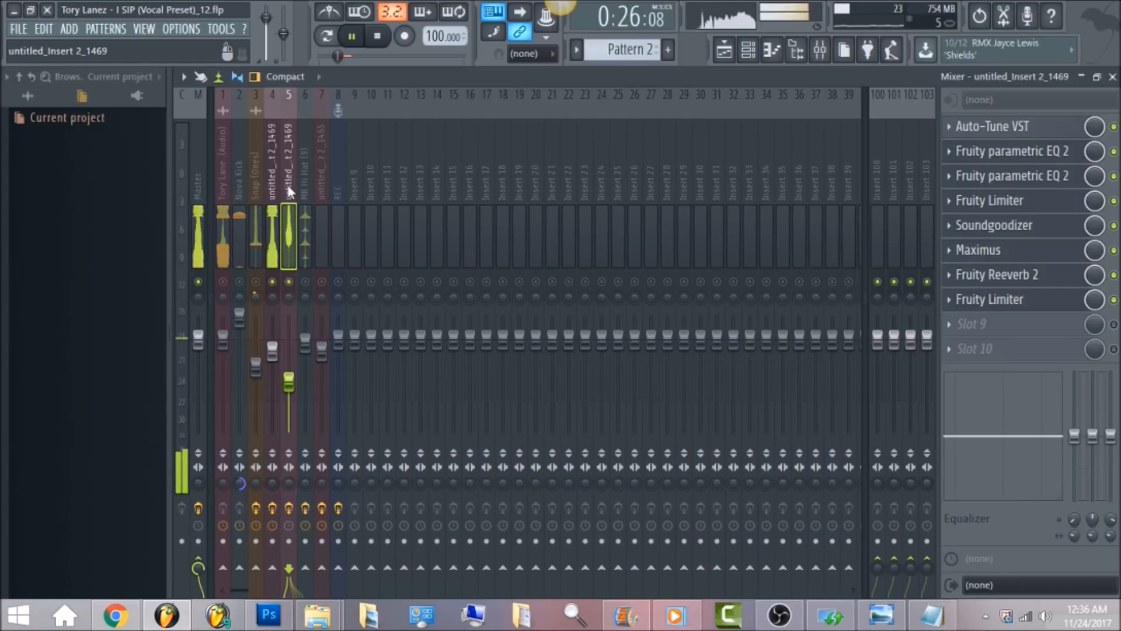
key("space")
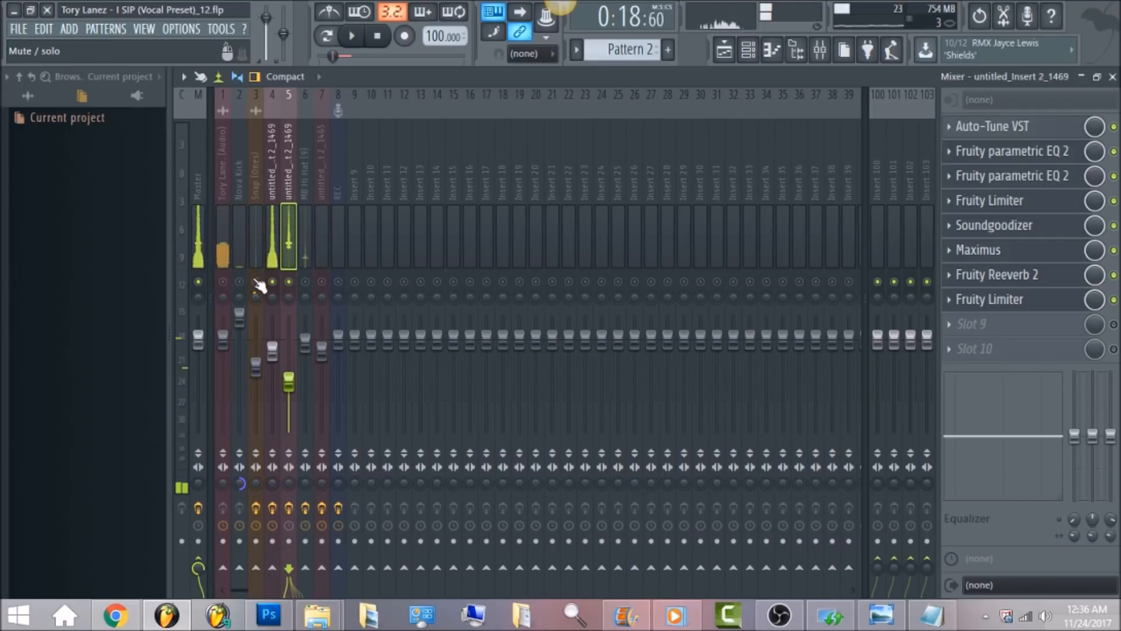
Unmute the Snap (Ones), Nova Kick and Tory Lanez audio tracks and inspect their effect slots
left_click(258, 284)
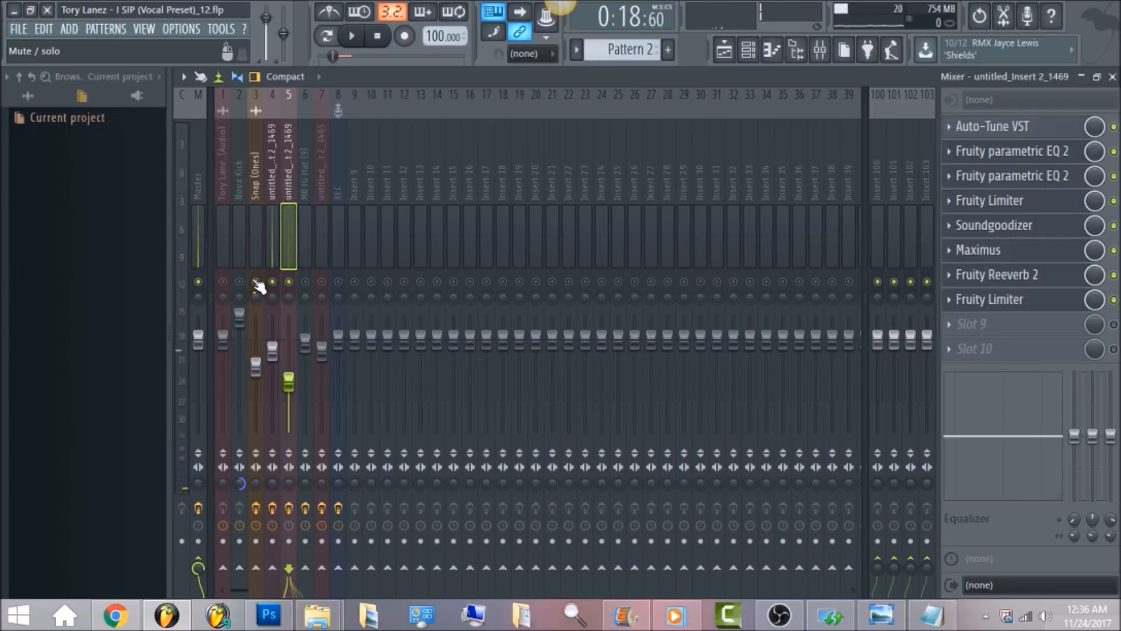
left_click(261, 181)
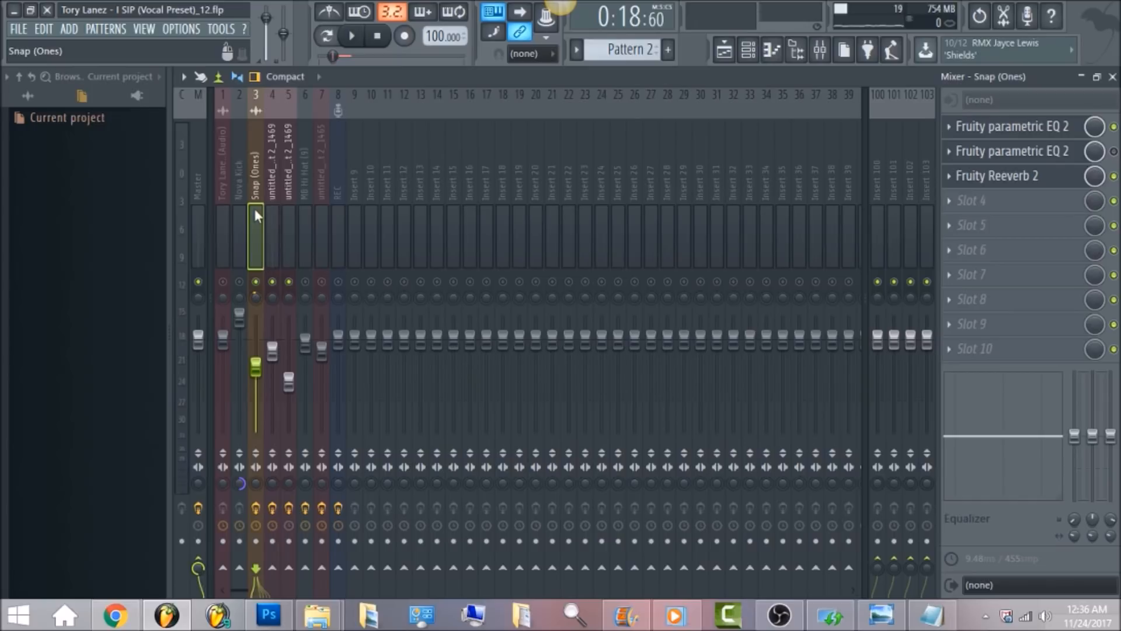
left_click(242, 181)
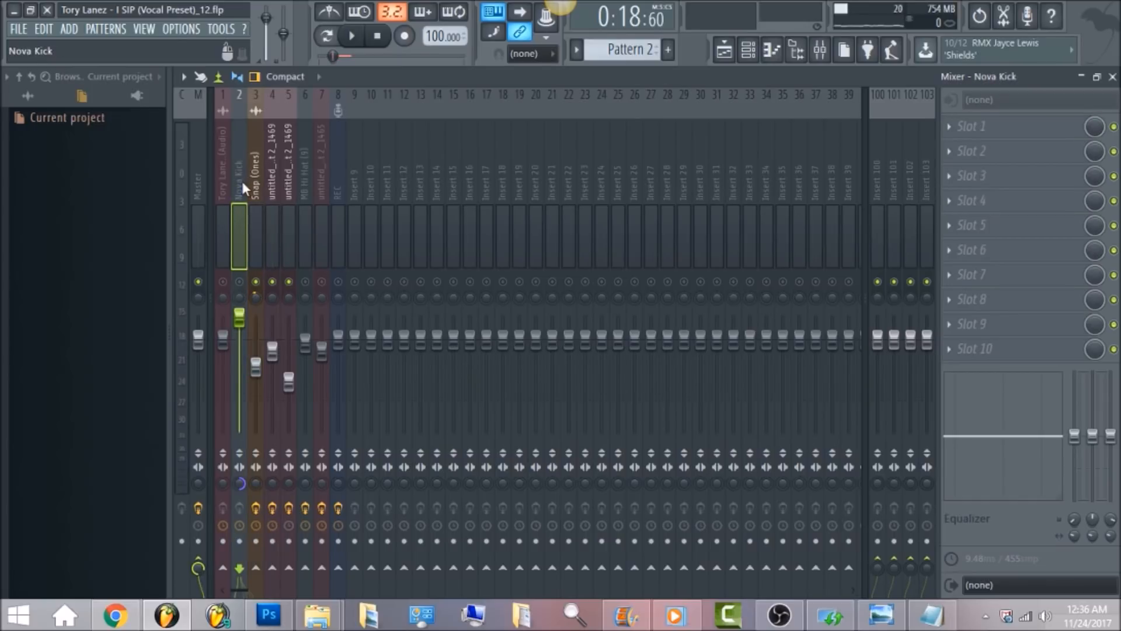
left_click(239, 283)
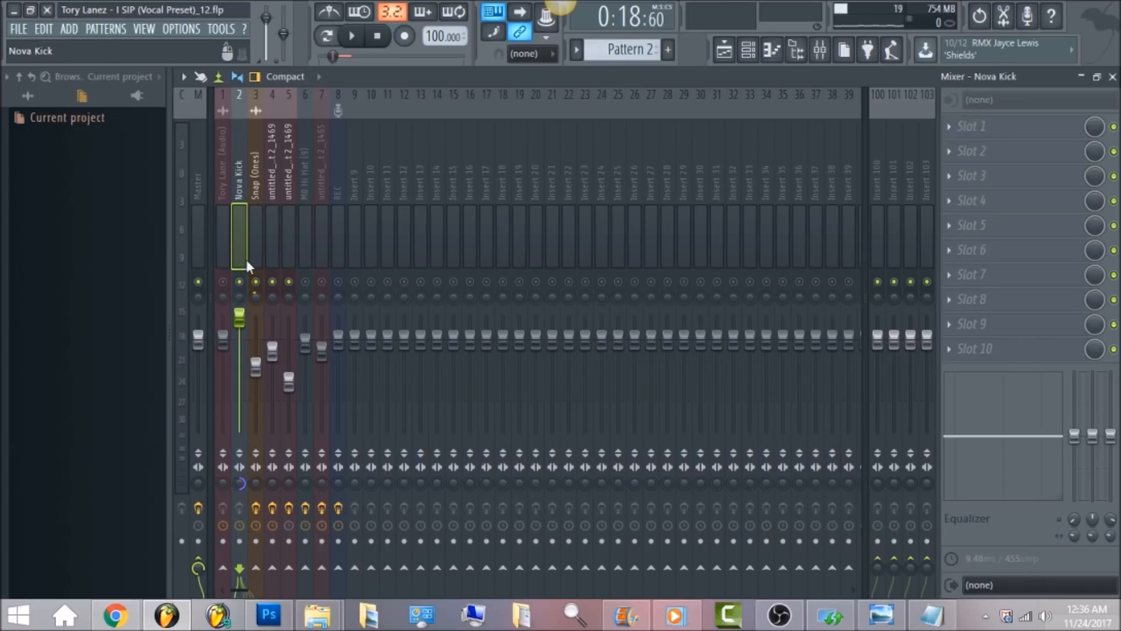
left_click(223, 282)
left_click(220, 185)
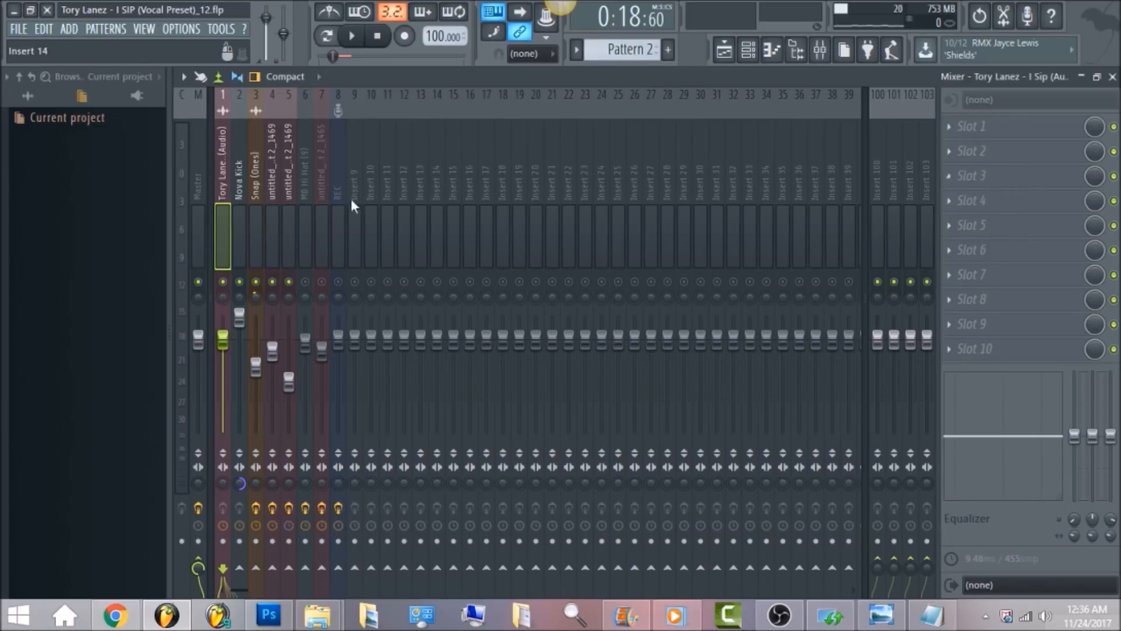
Enable the iZotope Ozone 5 Equalizer on the master and choose the Brickwall lowpass shape for band 8
left_click(201, 187)
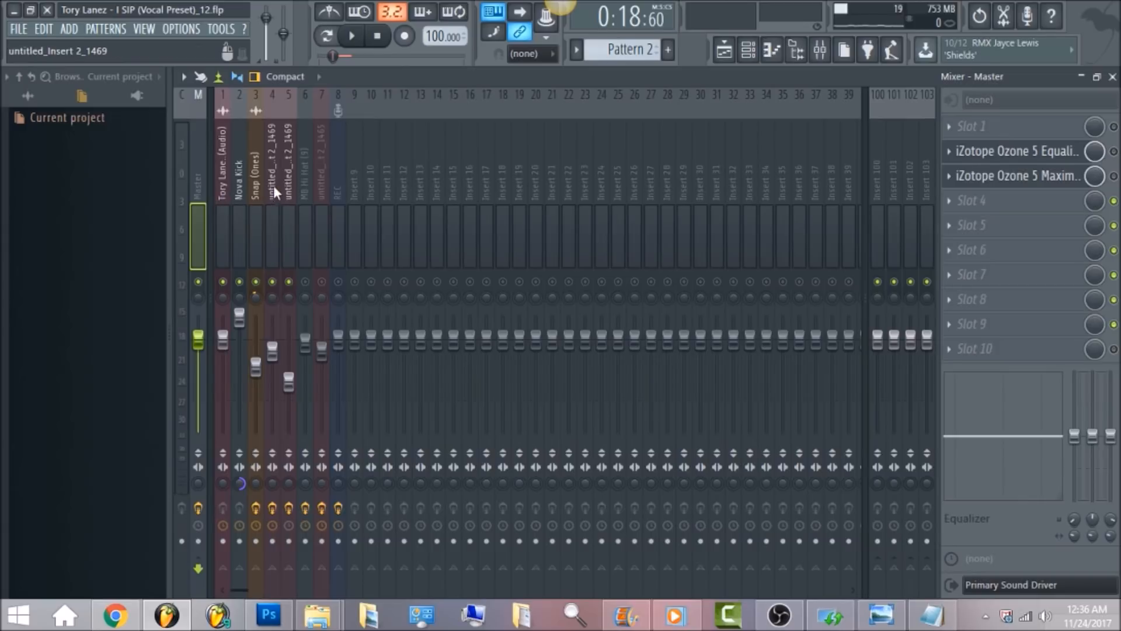
left_click(1114, 152)
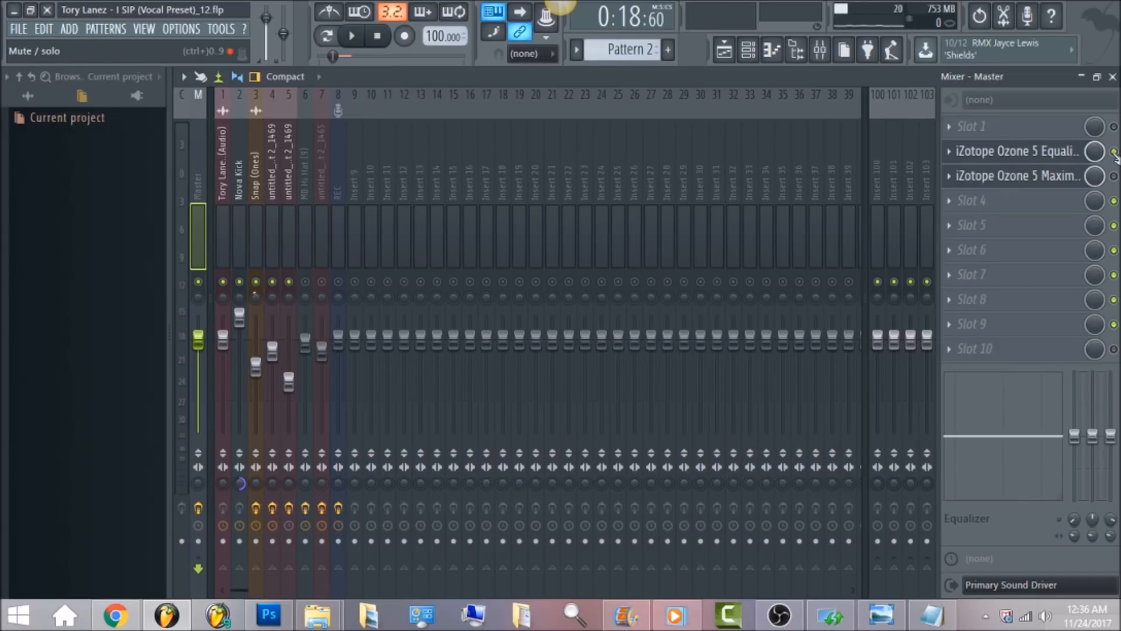
left_click(1069, 158)
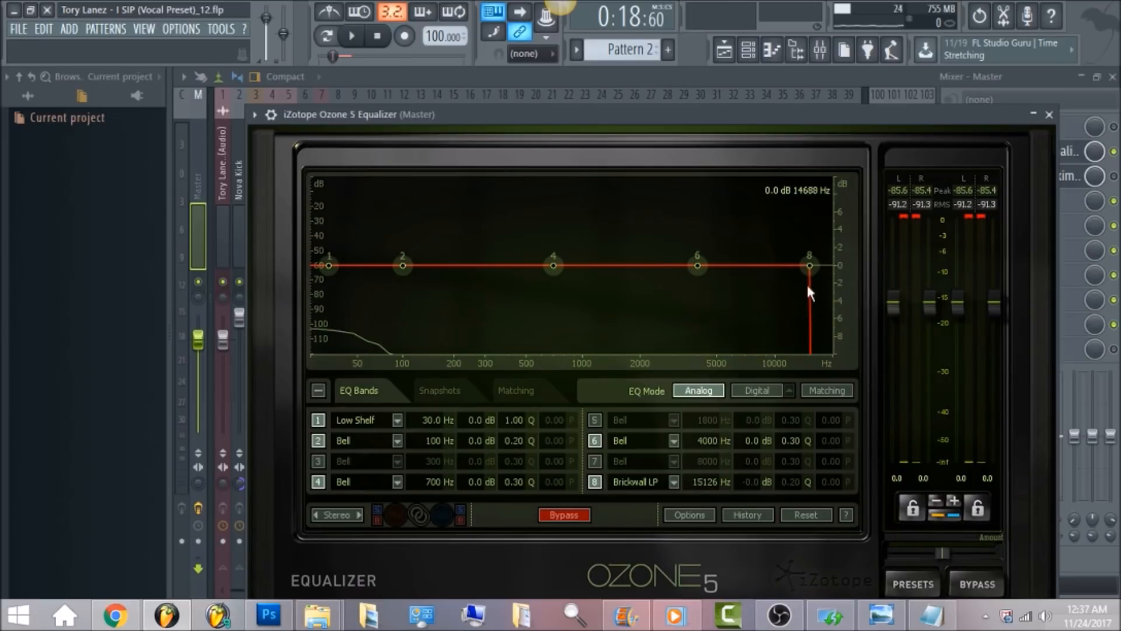
left_click(675, 482)
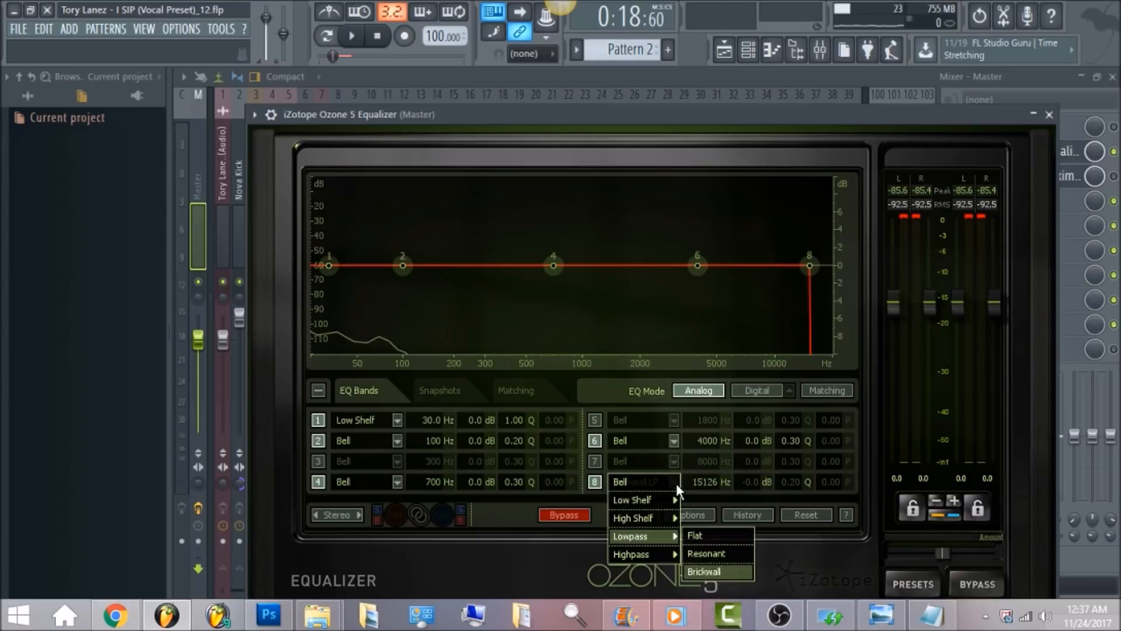
mouse_move(653, 534)
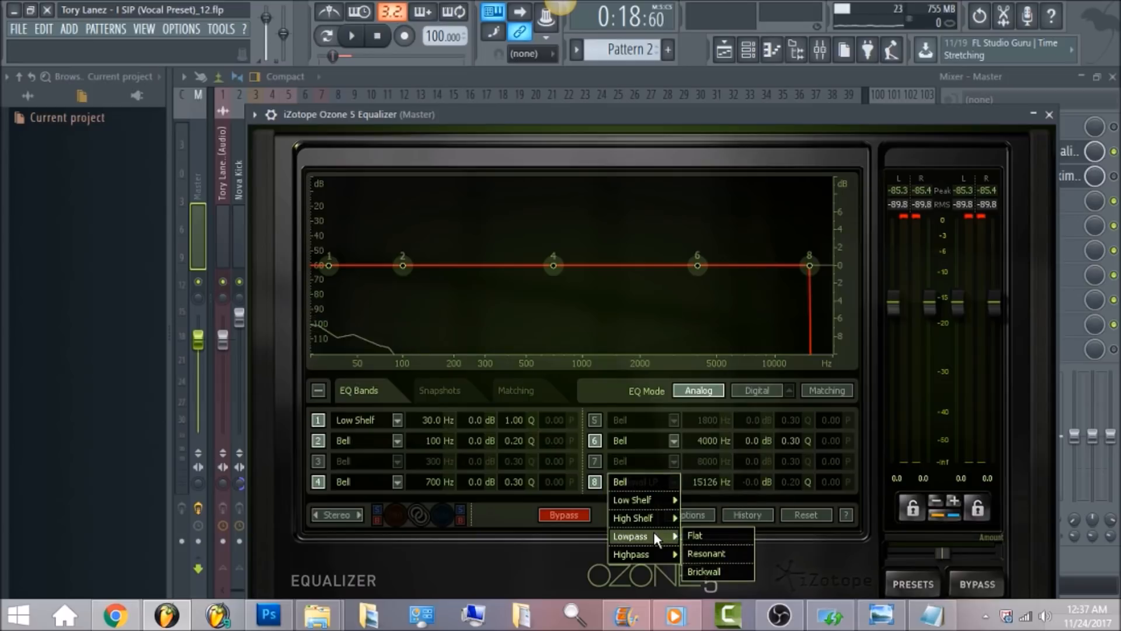
left_click(705, 571)
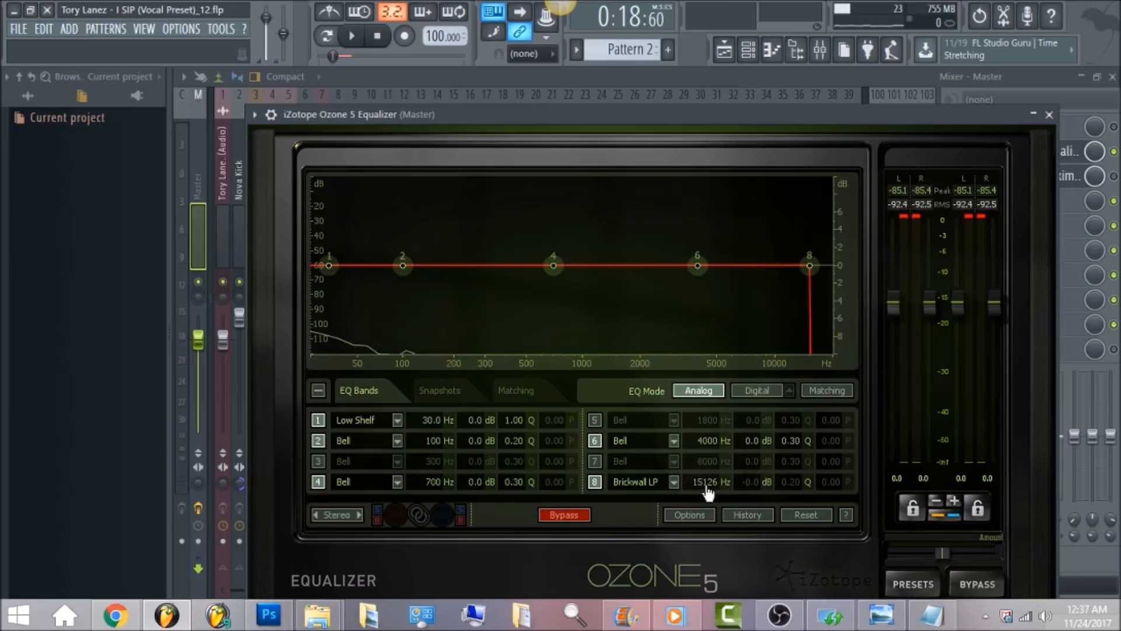
left_click(198, 194)
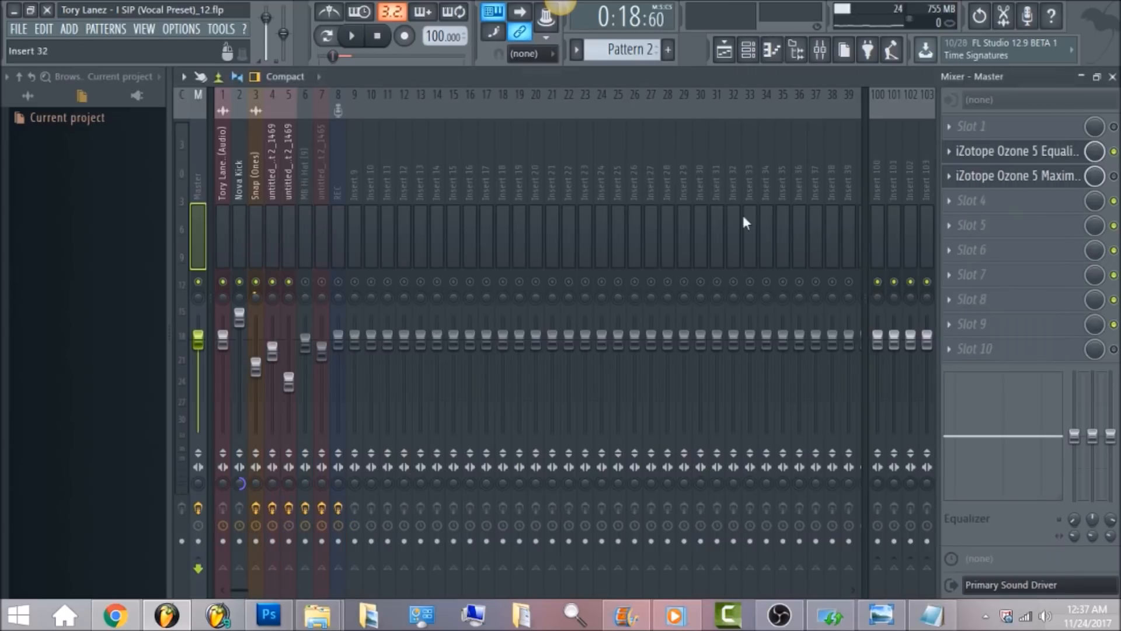
Enable the iZotope Ozone 5 Maximizer on the master and play the full mix through it while inspecting its settings and meters
left_click(1115, 176)
left_click(1040, 183)
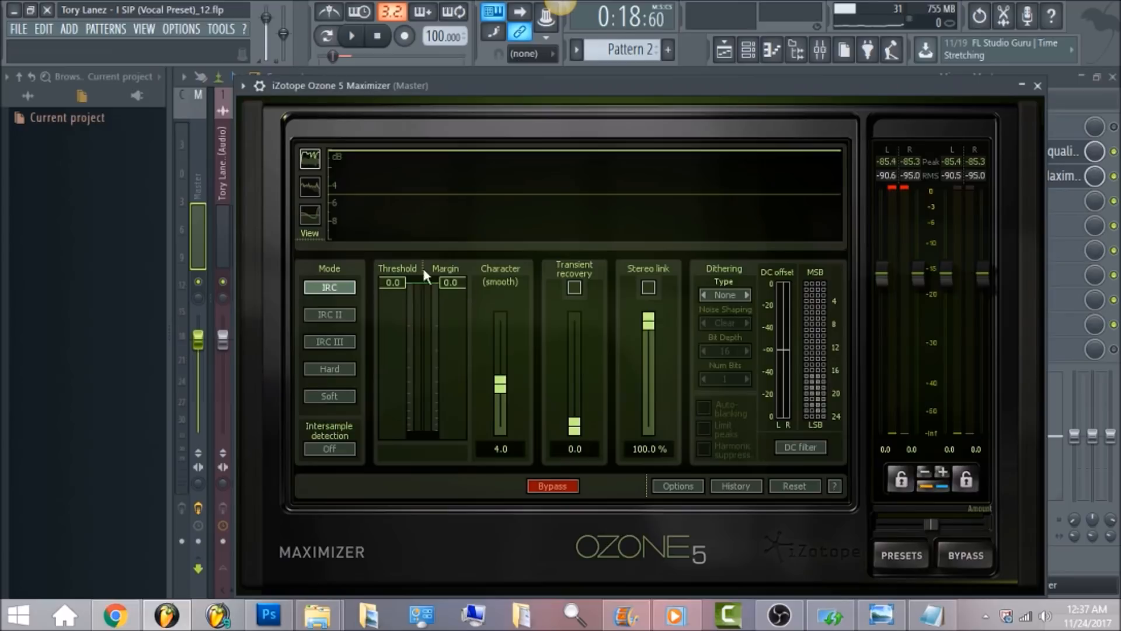
left_click(354, 40)
left_click(200, 146)
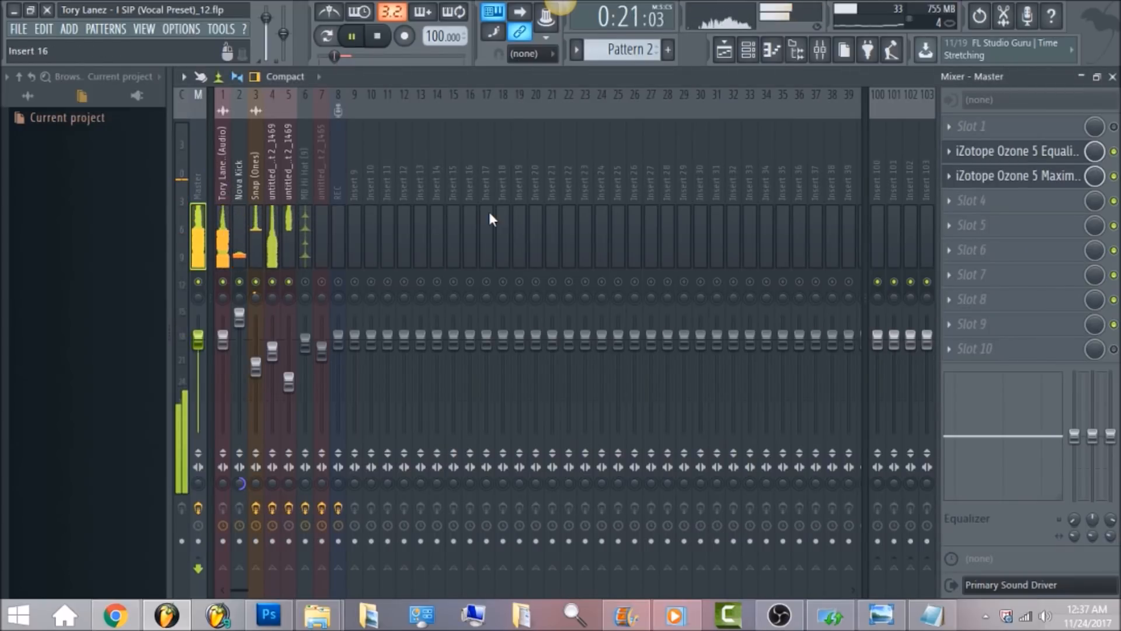
left_click(1023, 182)
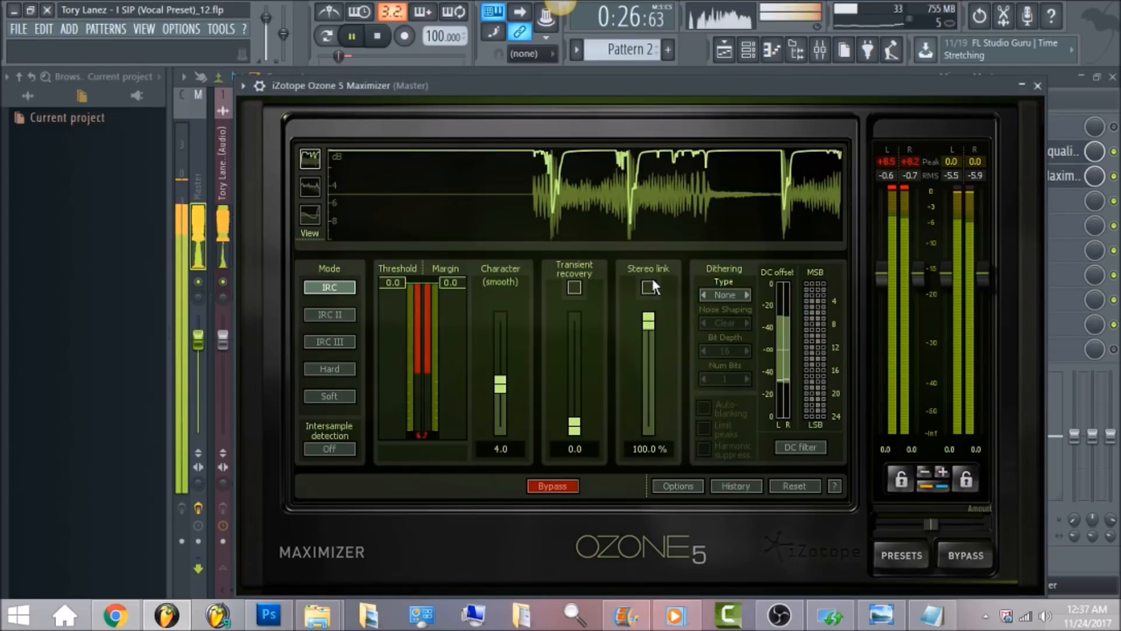
left_click(378, 41)
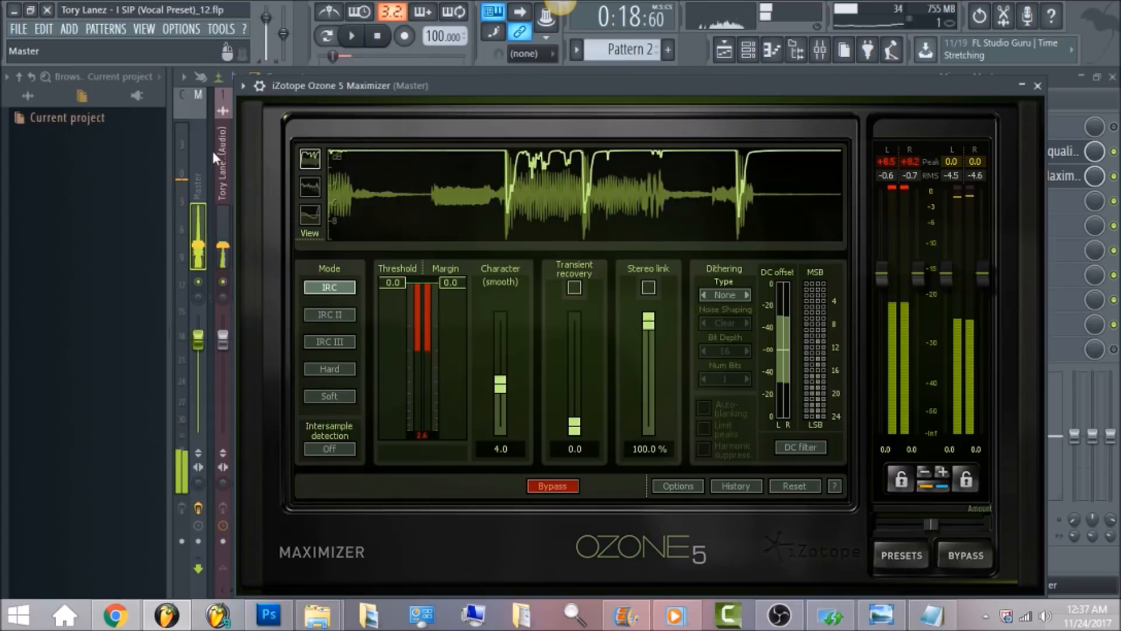
left_click(211, 149)
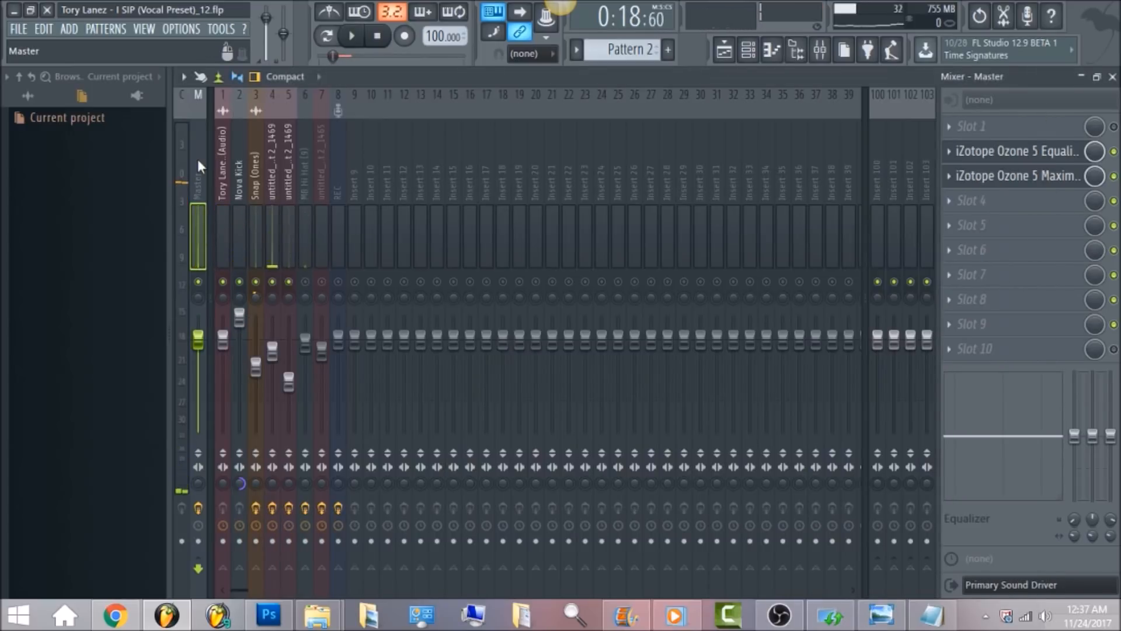